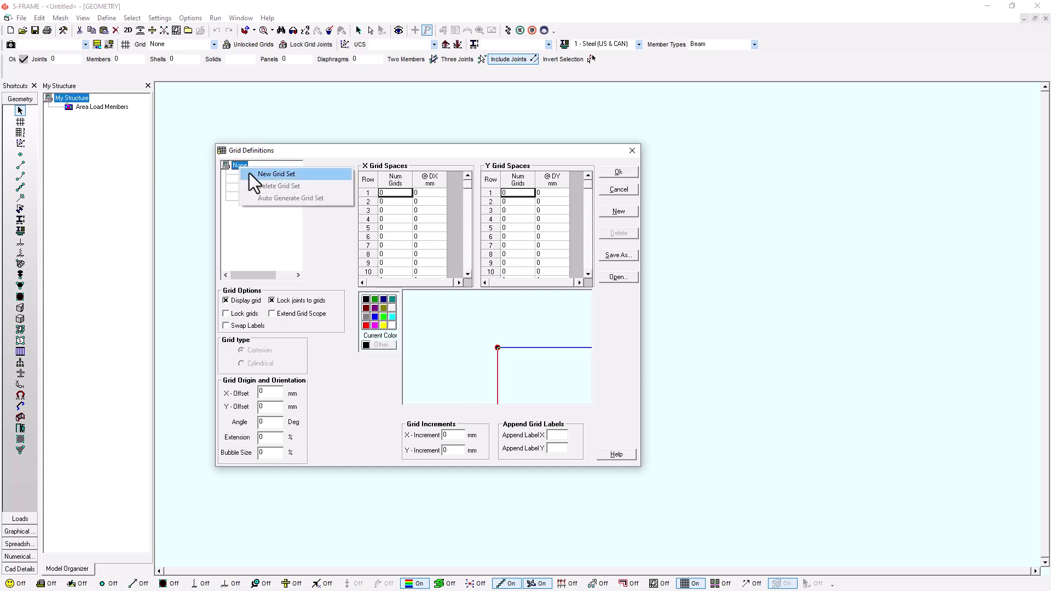
Step: Create a new grid set named Outside Grid
{"action": "left_click", "coordinate": [249, 174]}
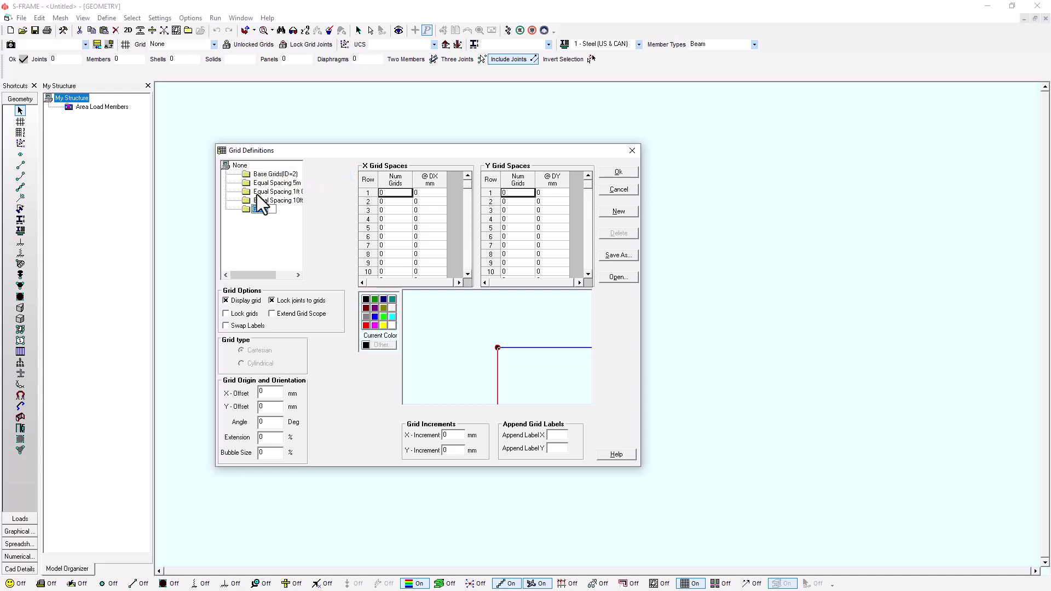
{"action": "type", "text": "Demo"}
{"action": "type", "text": "rid"}
{"action": "key", "text": "Return"}
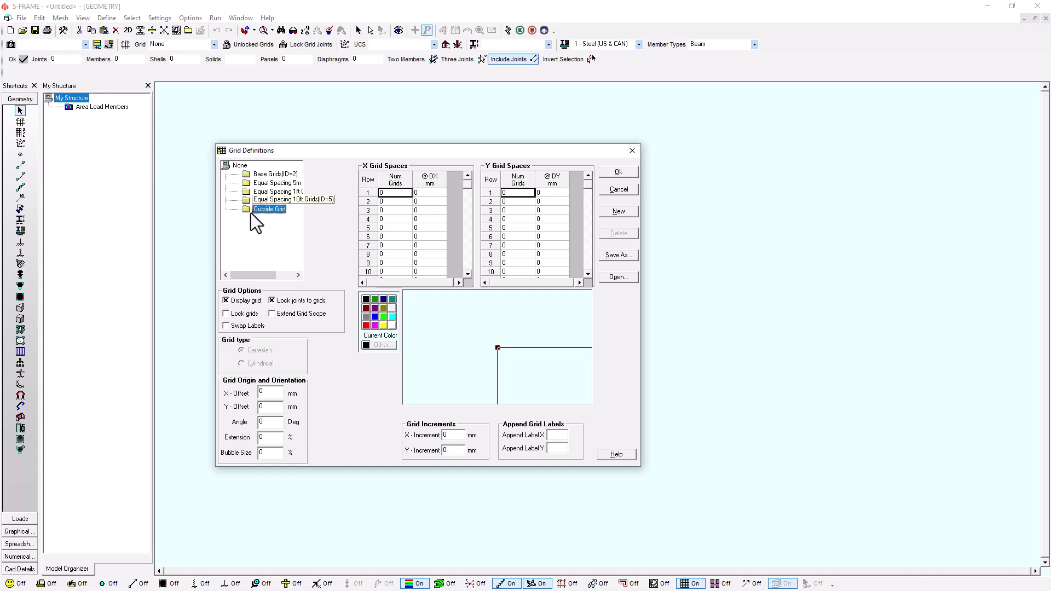
Step: Add a second new grid set named Inside Grid
{"action": "right_click", "coordinate": [236, 167]}
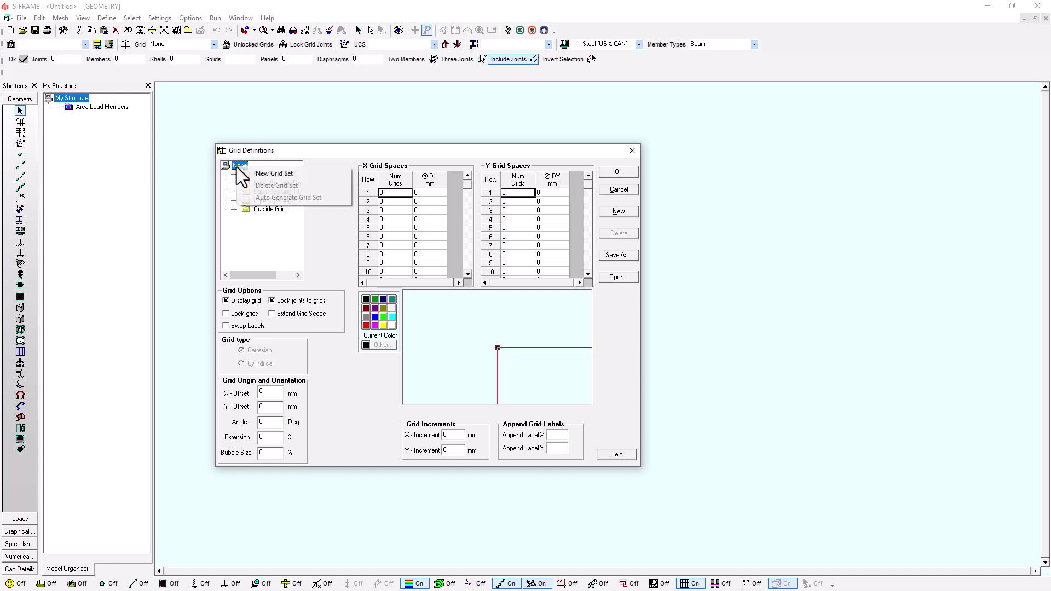
{"action": "left_click", "coordinate": [249, 173]}
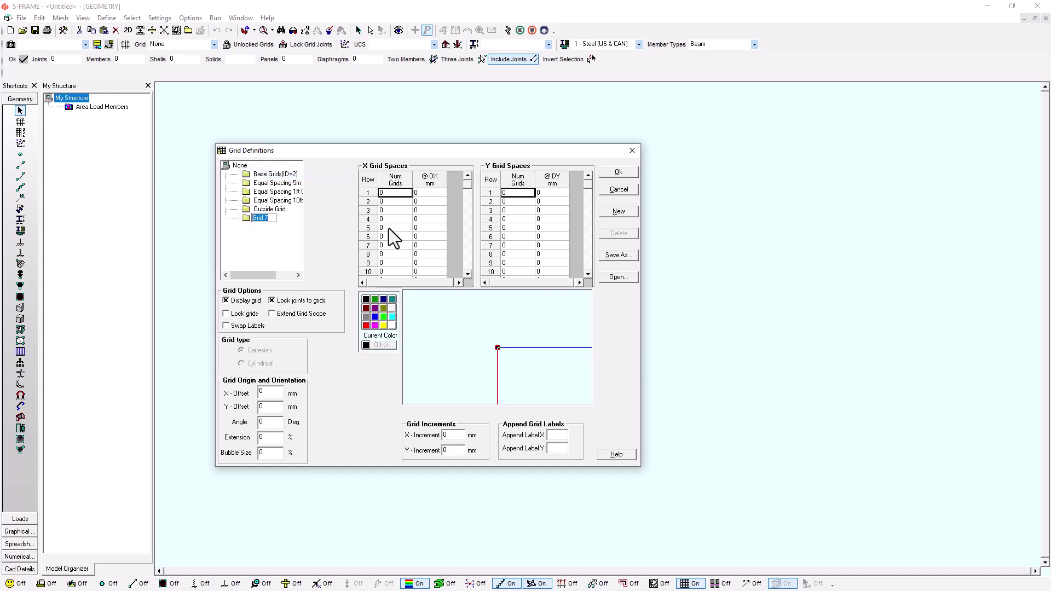
{"action": "type", "text": "Inside Grid"}
{"action": "key", "text": "Return"}
Step: Lock the grids for the Outside Grid set and set its grid type to Cylindrical
{"action": "left_click", "coordinate": [244, 209]}
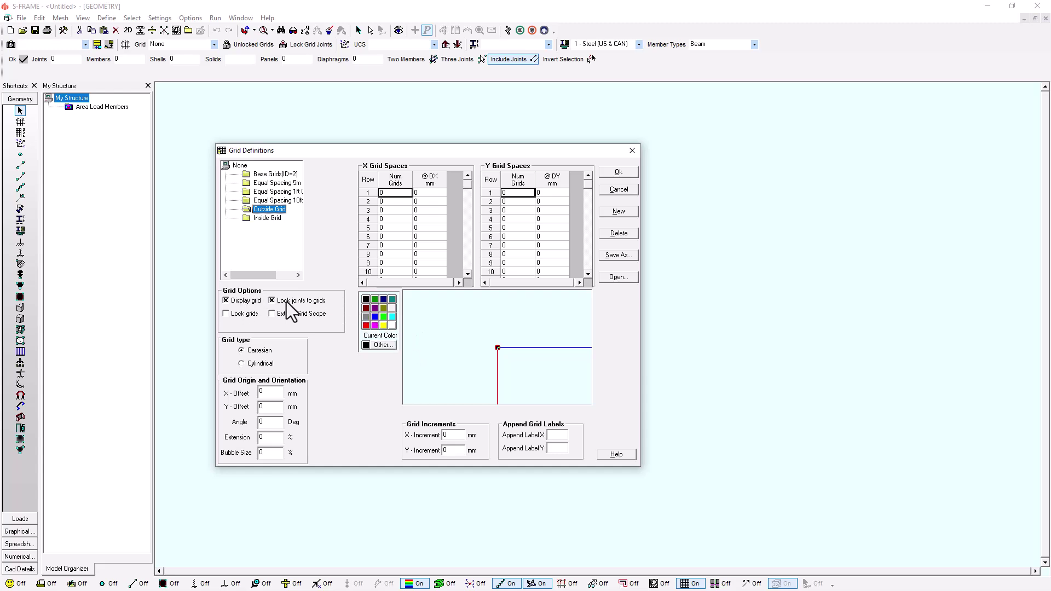
{"action": "left_click", "coordinate": [237, 314]}
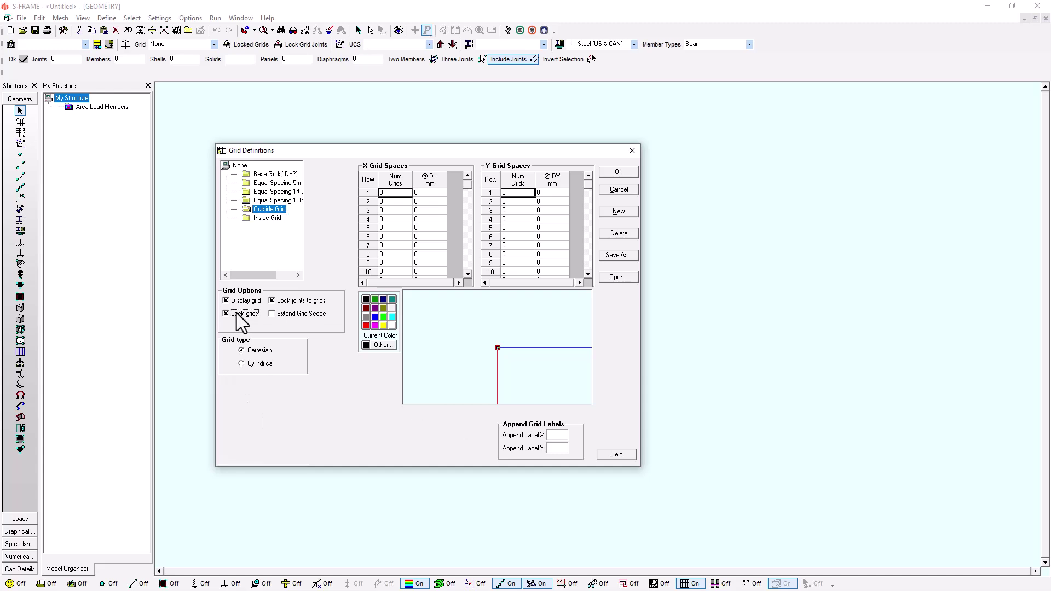
{"action": "left_click", "coordinate": [241, 363]}
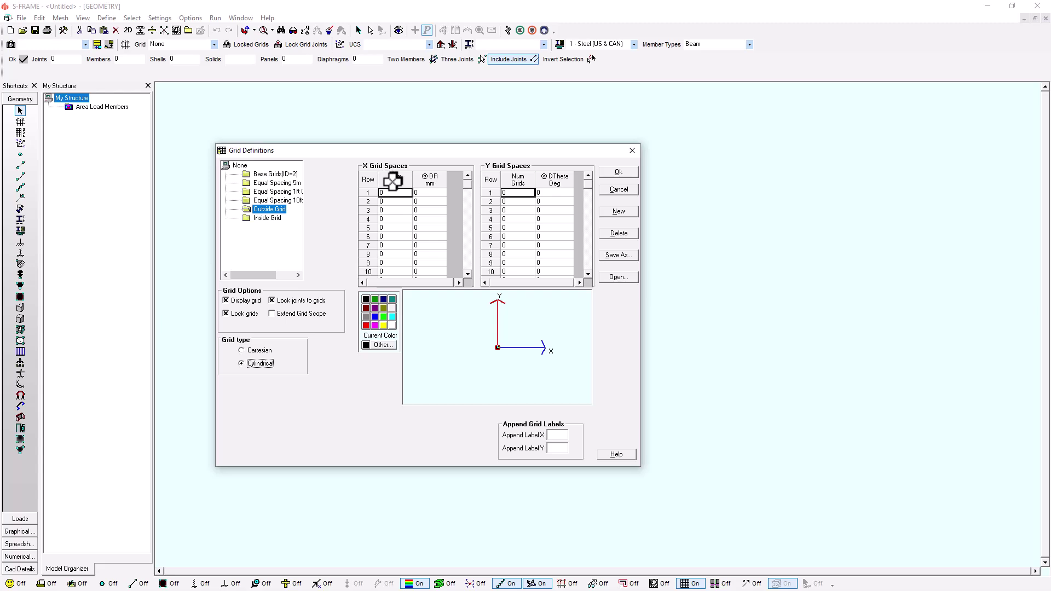
Step: Define the Outside Grid's radial X spaces as 1 grid at 0 mm and 1 grid at 20000 mm
{"action": "left_click", "coordinate": [408, 195]}
{"action": "type", "text": "1"}
{"action": "left_click", "coordinate": [428, 192]}
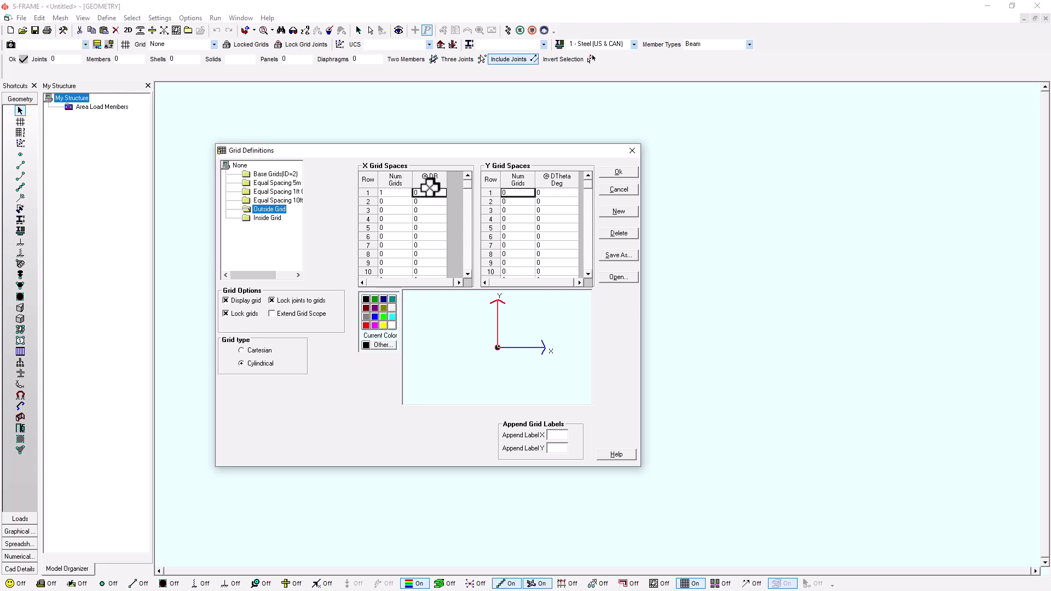
{"action": "left_click", "coordinate": [384, 201]}
{"action": "type", "text": "1"}
{"action": "left_click", "coordinate": [426, 203]}
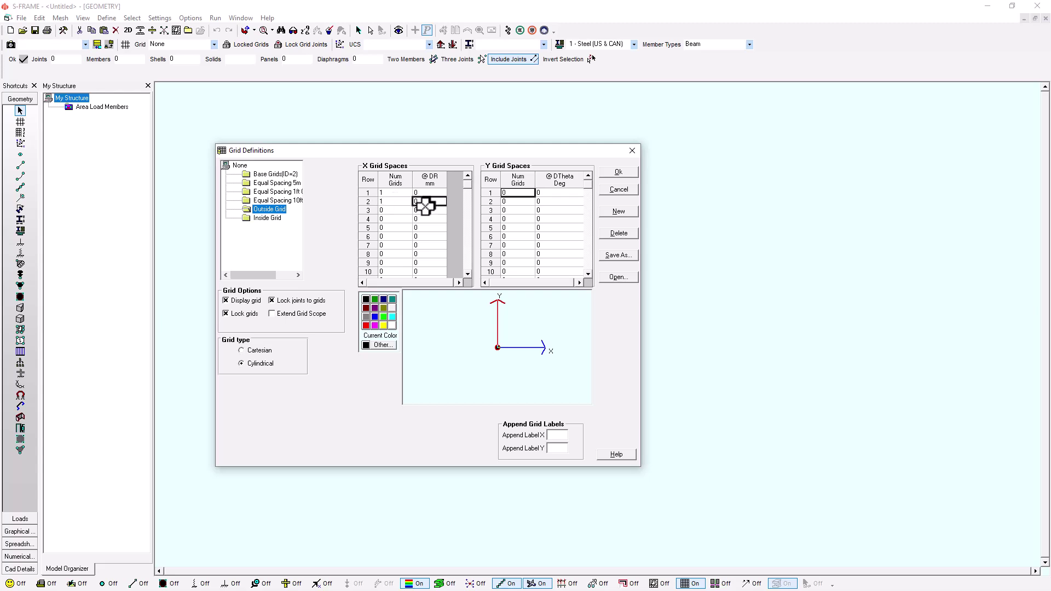
{"action": "type", "text": "20000"}
{"action": "key", "text": "Return"}
{"action": "left_click", "coordinate": [430, 202]}
Step: Define the Outside Grid's angular Y spaces as 1 grid at 0 degrees and 20 grids at 4.5 degrees
{"action": "type", "text": "1"}
{"action": "left_click", "coordinate": [546, 194]}
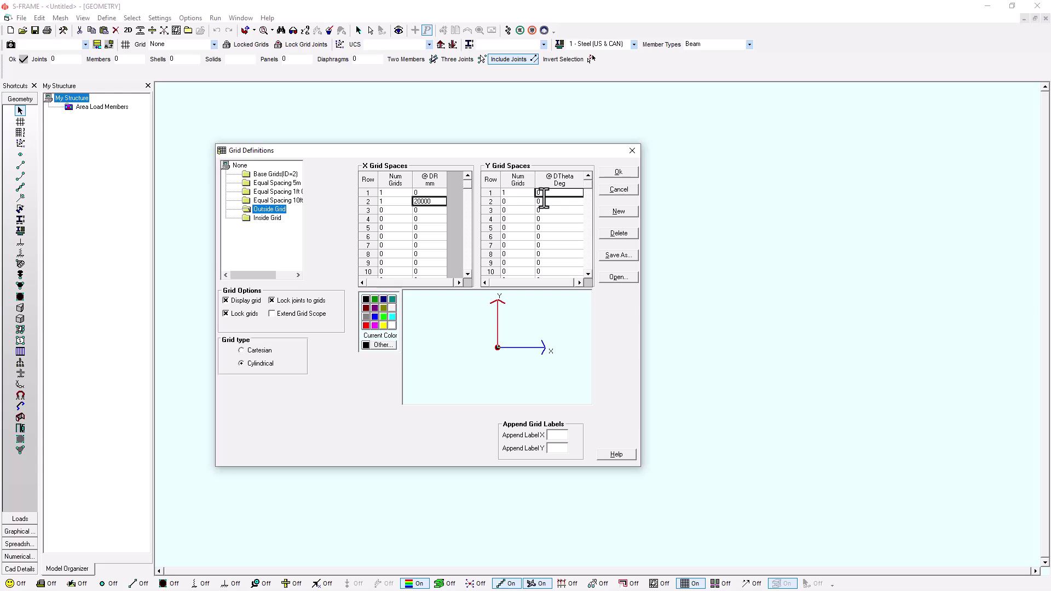
{"action": "left_click", "coordinate": [524, 201]}
{"action": "type", "text": "20"}
{"action": "left_click", "coordinate": [548, 202]}
{"action": "type", "text": "4.5"}
{"action": "left_click", "coordinate": [550, 212]}
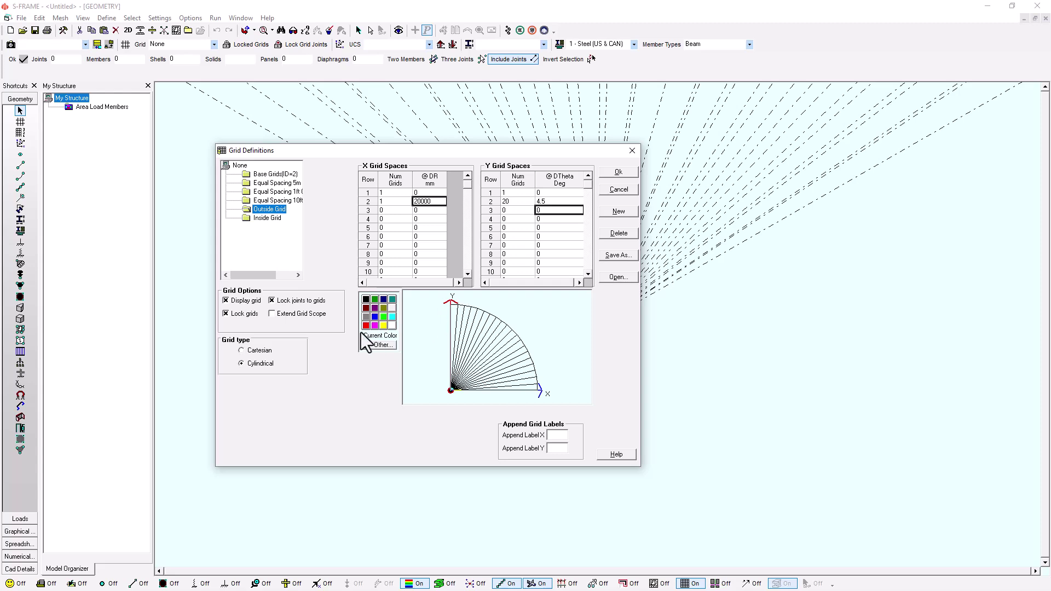
Step: Unlock the Outside Grid to set its orientation angle to 45 degrees, accept the definition, and view it in plan along the Z axis
{"action": "left_click", "coordinate": [226, 313]}
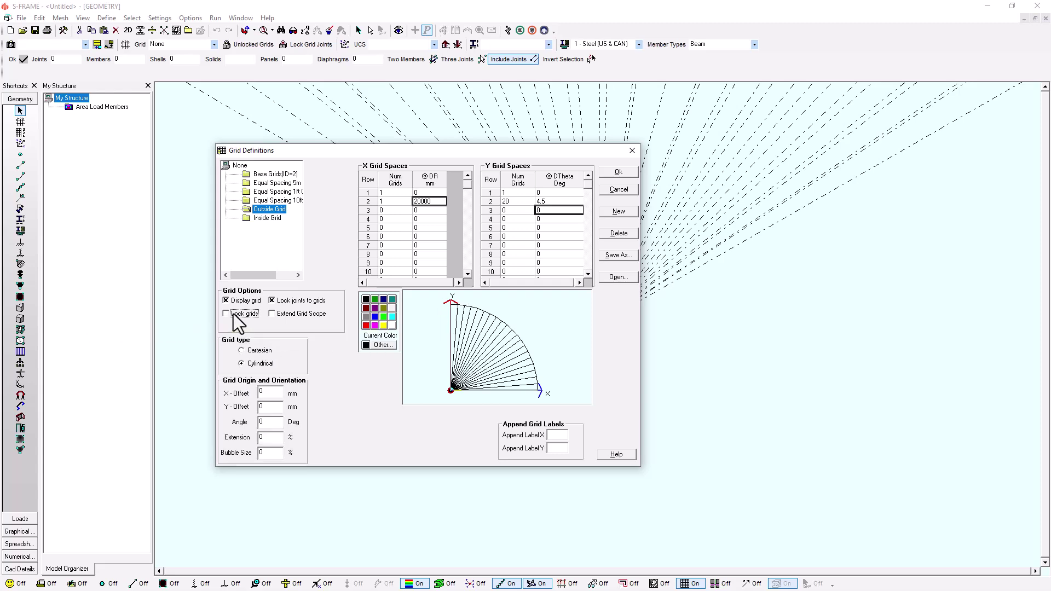
{"action": "double_click", "coordinate": [268, 424]}
{"action": "left_click", "coordinate": [270, 409]}
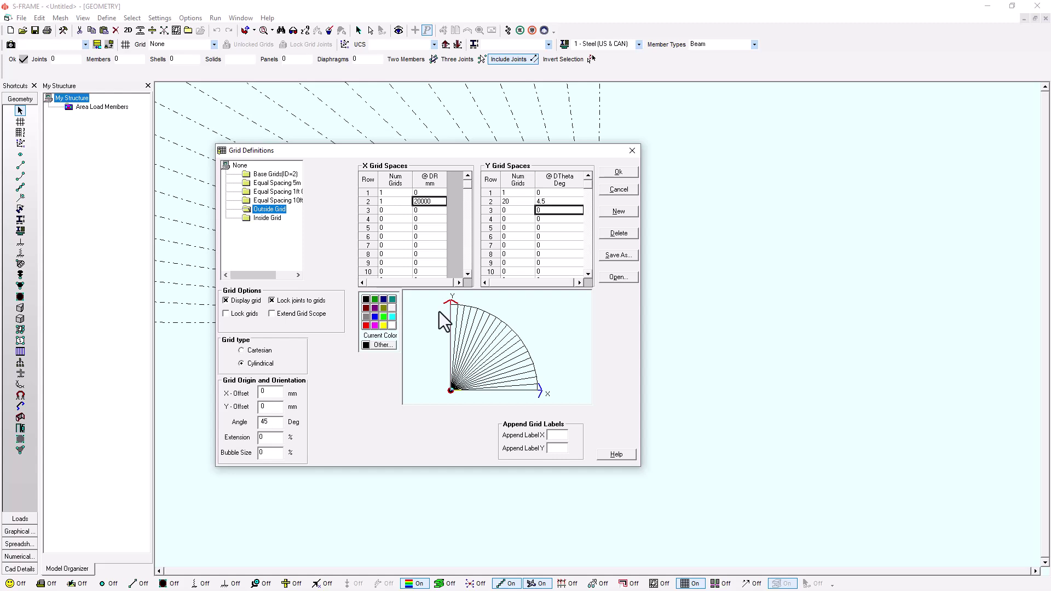
{"action": "left_click", "coordinate": [628, 174]}
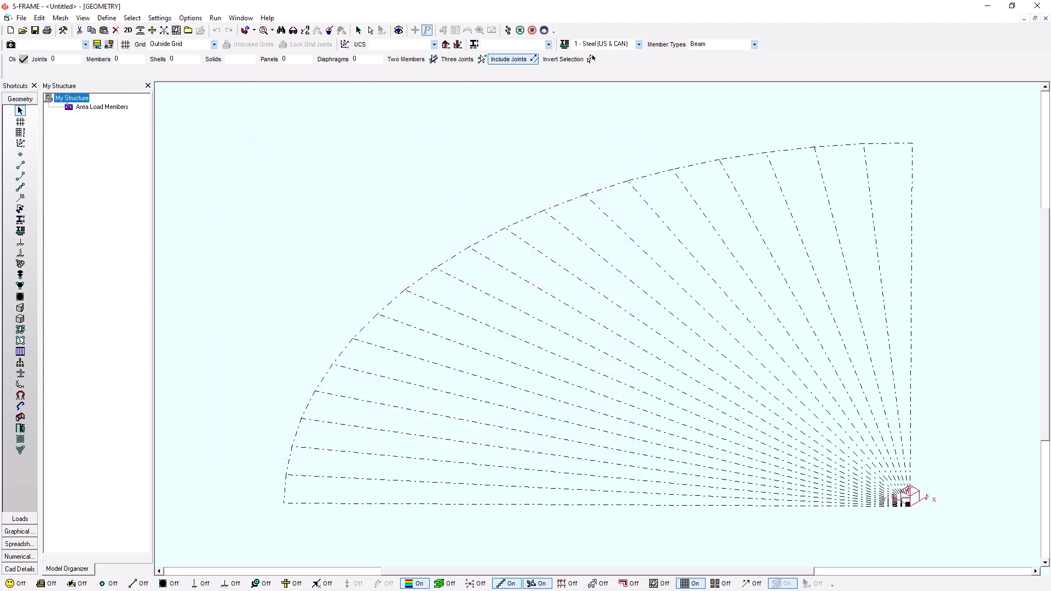
{"action": "key", "text": "z"}
{"action": "scroll", "coordinate": [481, 399], "scroll_direction": "down", "scroll_amount": 2}
{"action": "middle_click_drag", "start_coordinate": [619, 345], "coordinate": [334, 419]}
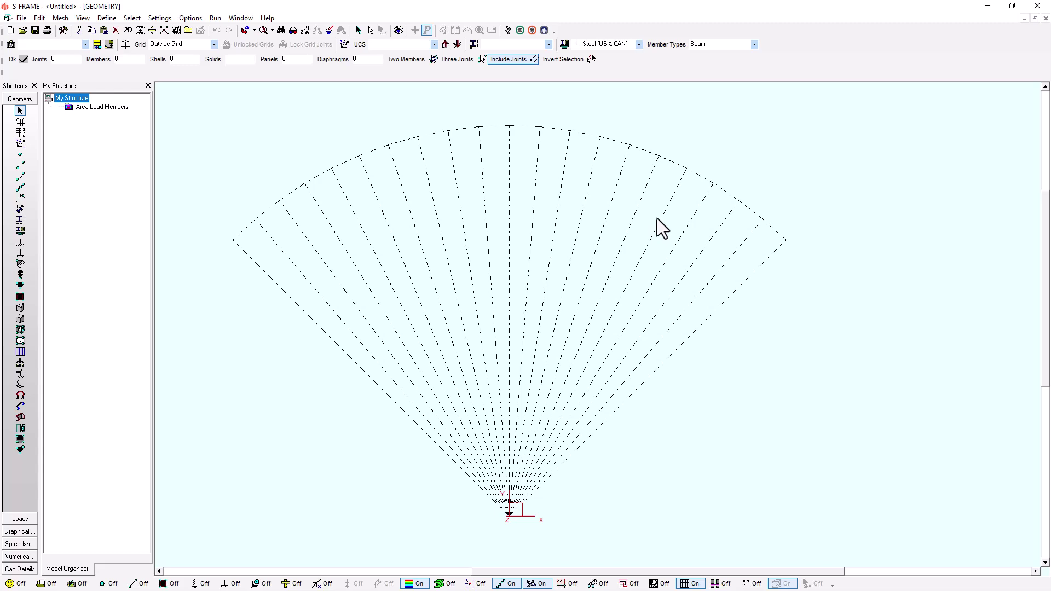
Step: In the grid definitions, set the Inside Grid's radial X spaces to 1 grid at 0 mm and 1 grid at 18000 mm
{"action": "left_click", "coordinate": [126, 45]}
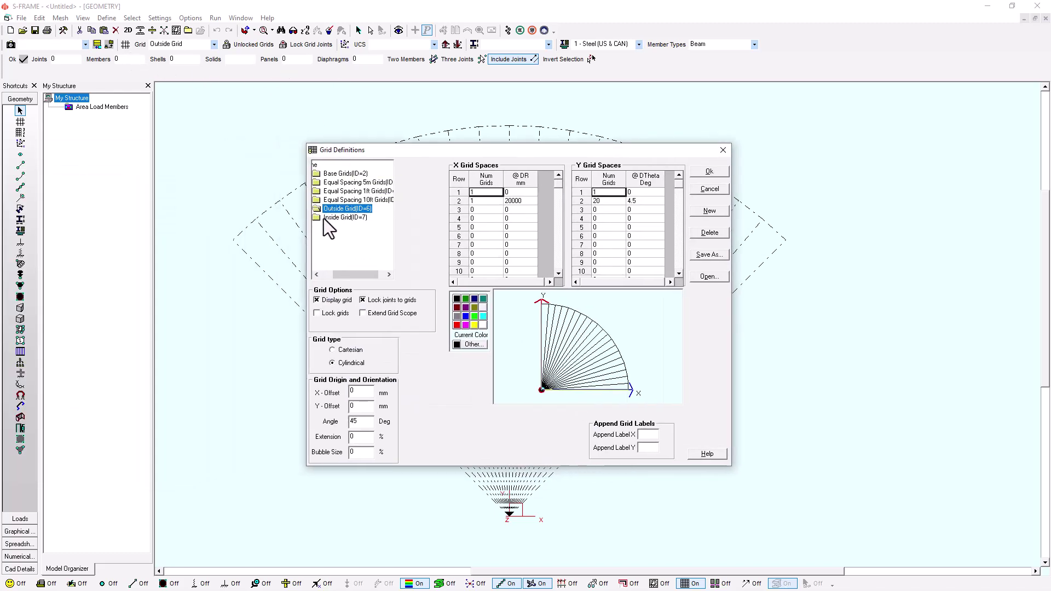
{"action": "left_click", "coordinate": [320, 220]}
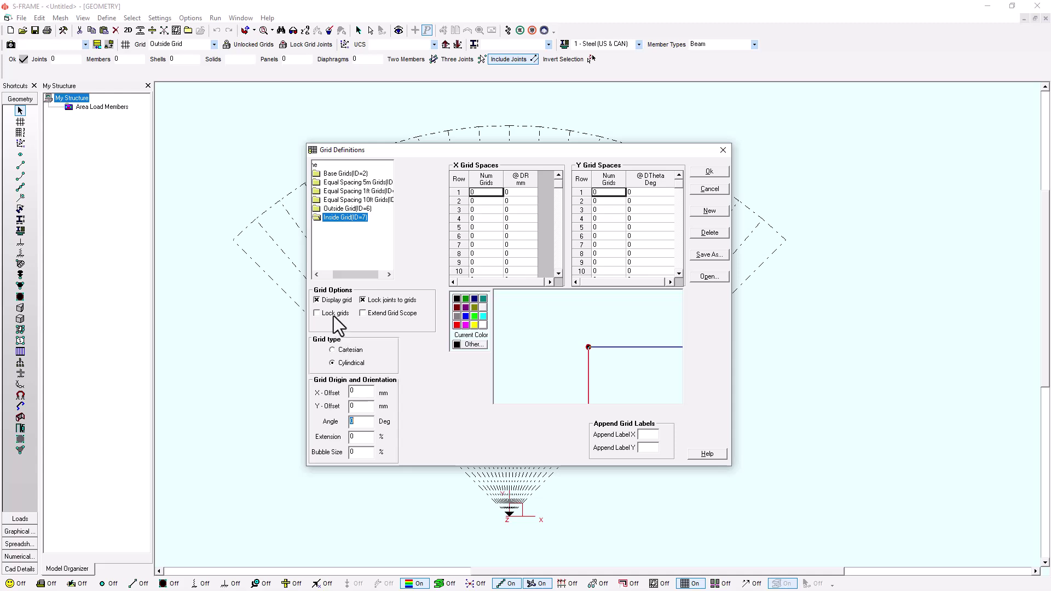
{"action": "left_click", "coordinate": [482, 193]}
{"action": "type", "text": "1"}
{"action": "left_click", "coordinate": [508, 200]}
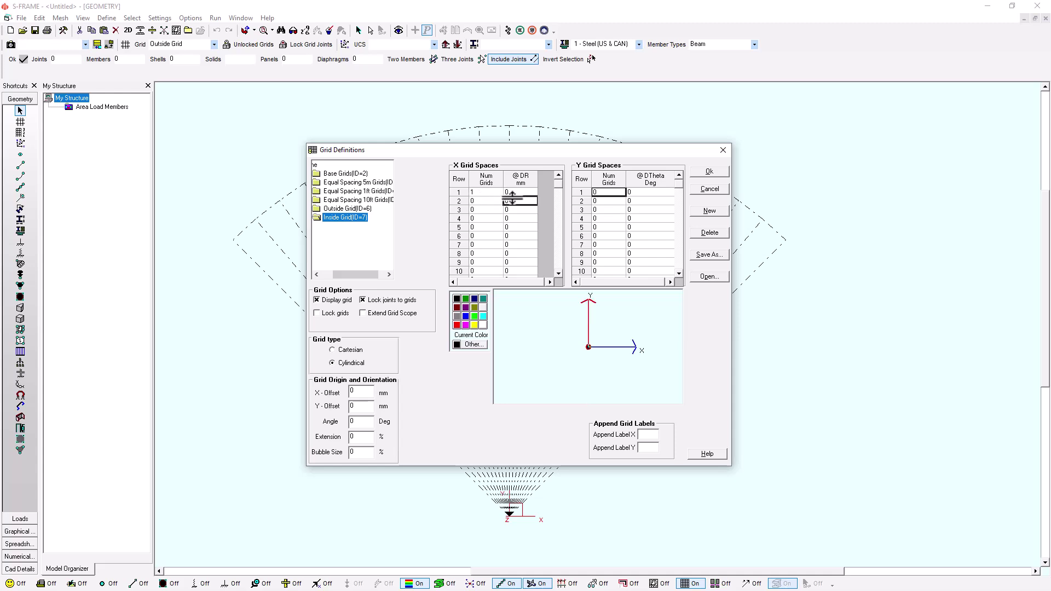
{"action": "left_click", "coordinate": [487, 202]}
{"action": "type", "text": "1"}
{"action": "left_click", "coordinate": [507, 201]}
{"action": "type", "text": "10"}
Step: Define the Inside Grid's angular Y spaces as 1 grid at 0 degrees and 40 grids at 2.25 degrees
{"action": "type", "text": "1"}
{"action": "left_click", "coordinate": [610, 200]}
{"action": "type", "text": "40"}
{"action": "key", "text": "Tab"}
{"action": "type", "text": "2"}
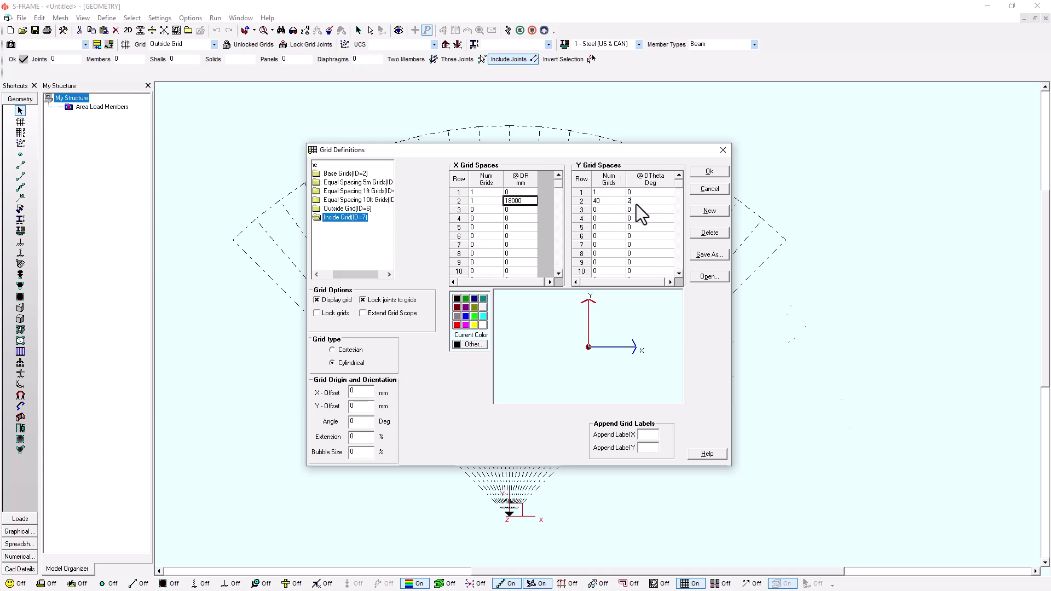
{"action": "type", "text": ".25"}
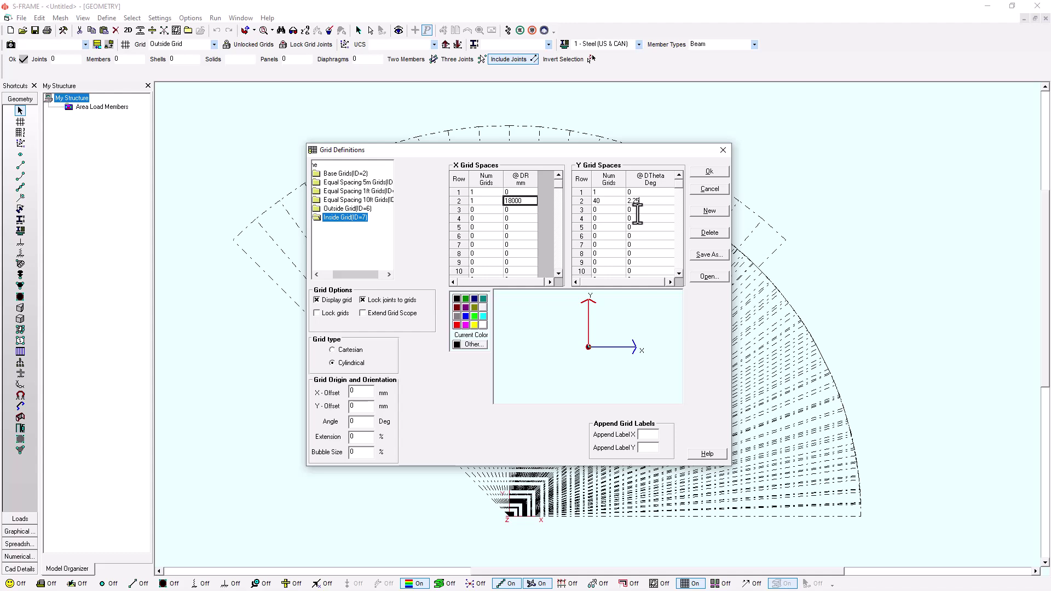
{"action": "left_click", "coordinate": [638, 212]}
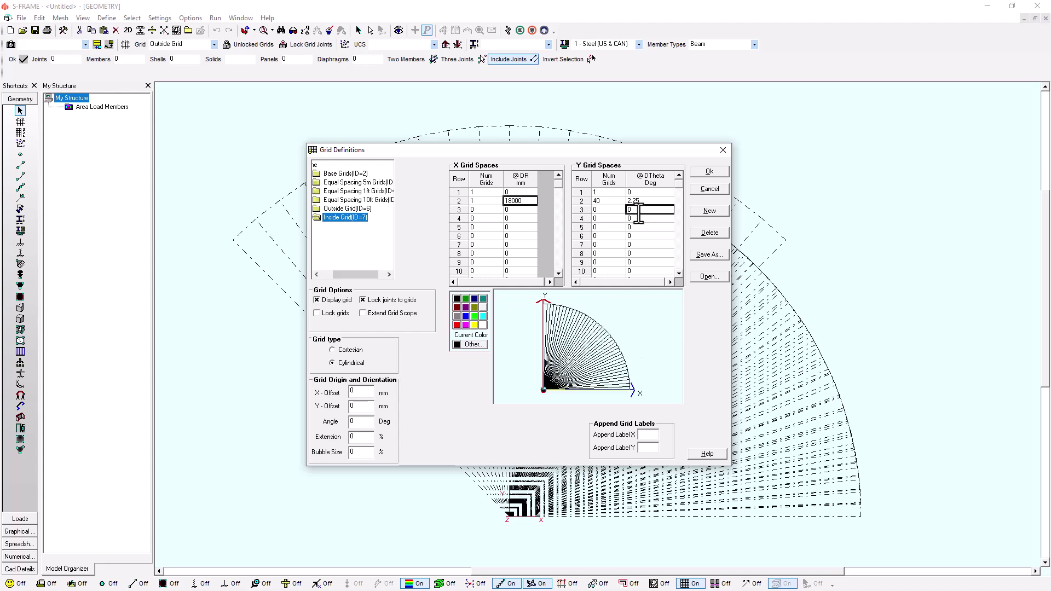
Step: Set the Inside Grid's orientation angle to 45 degrees and accept the grid definitions
{"action": "double_click", "coordinate": [363, 421]}
{"action": "type", "text": "45"}
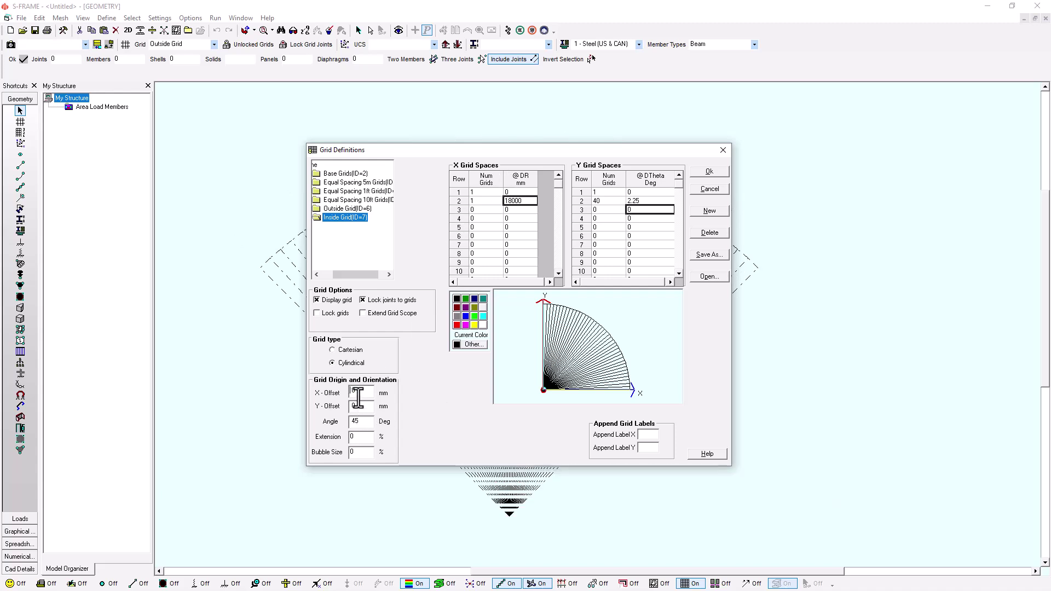
{"action": "left_click_drag", "start_coordinate": [492, 149], "coordinate": [358, 107]}
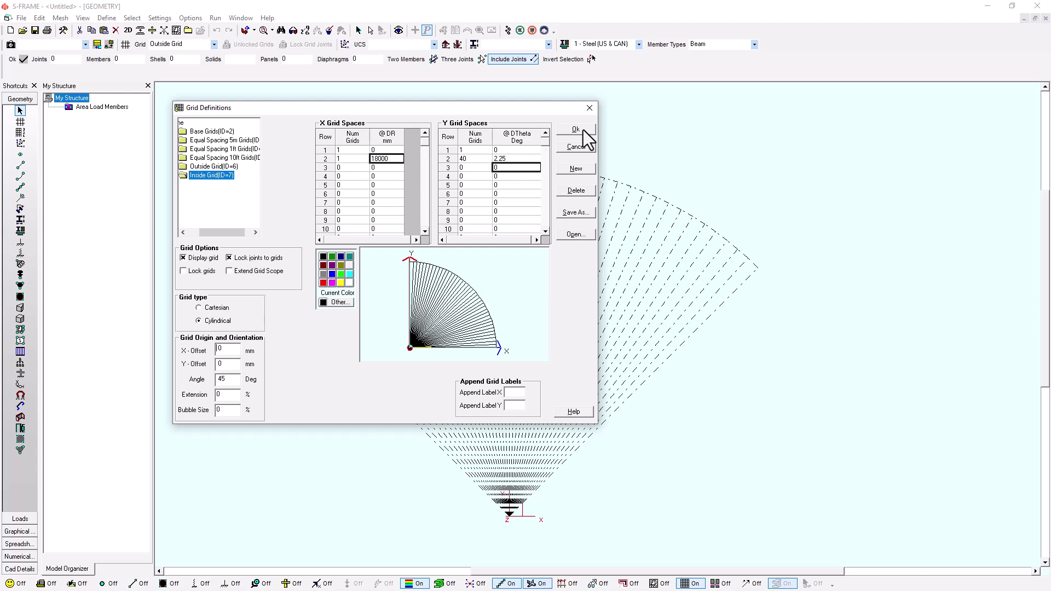
{"action": "left_click", "coordinate": [583, 130]}
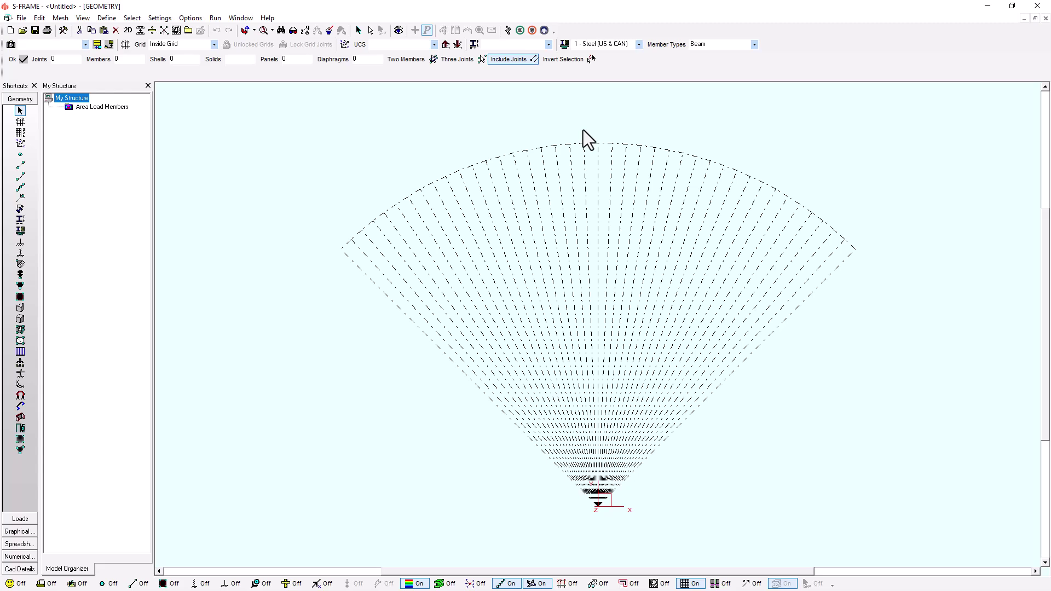
Step: Make Outside Grid the active grid and create a model group named Outside Start under My Structure
{"action": "left_click", "coordinate": [214, 45]}
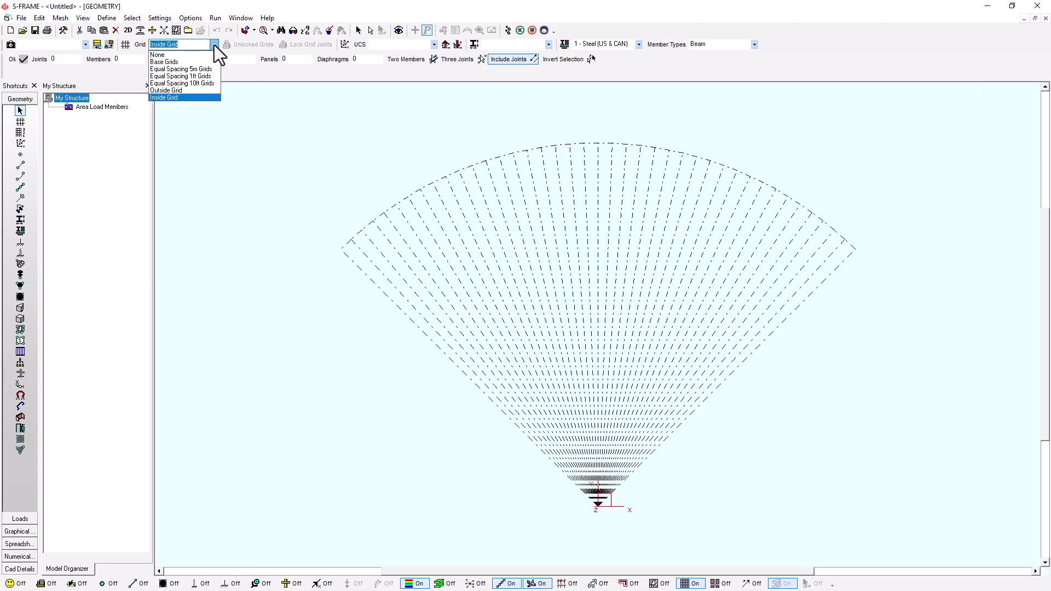
{"action": "left_click", "coordinate": [174, 91]}
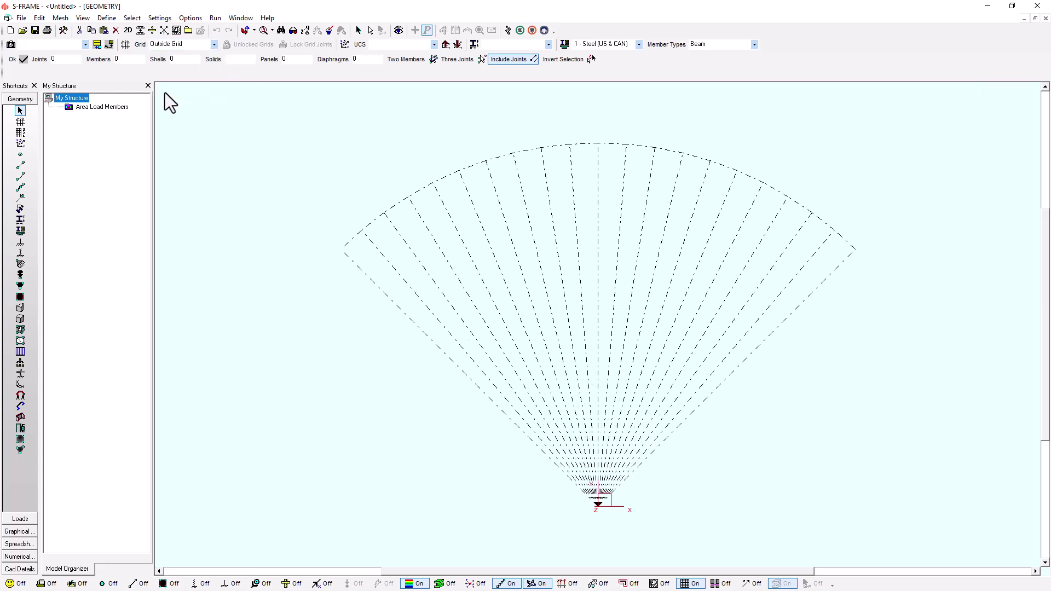
{"action": "right_click", "coordinate": [77, 102]}
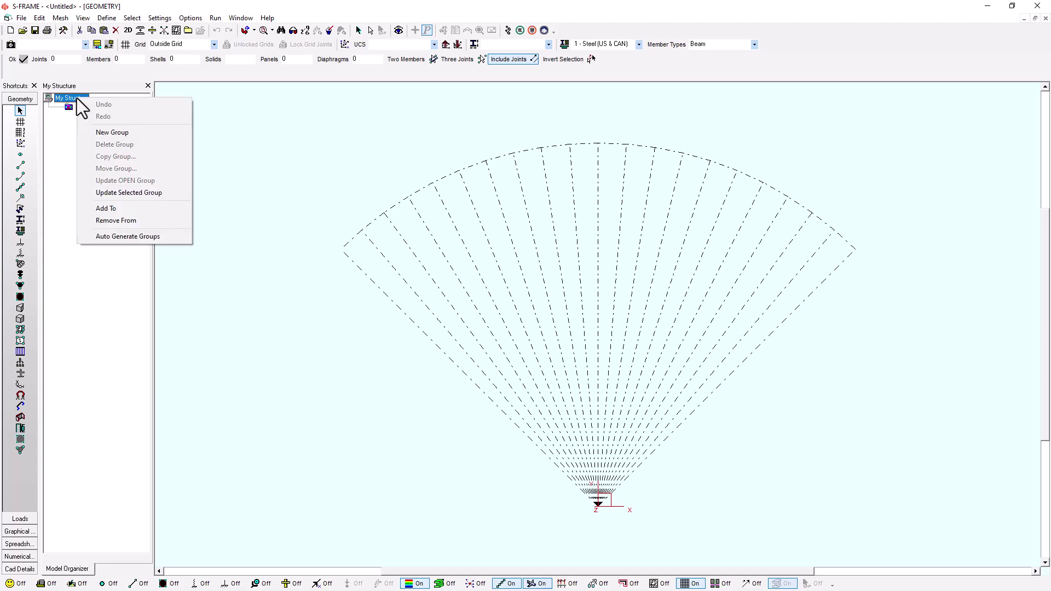
{"action": "left_click", "coordinate": [99, 131]}
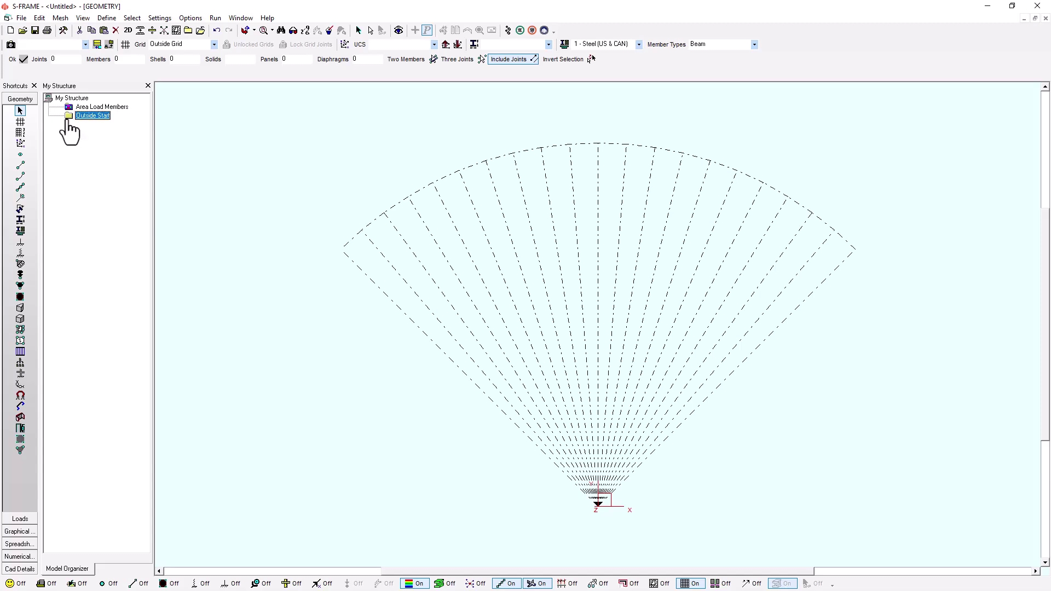
{"action": "key", "text": "Return"}
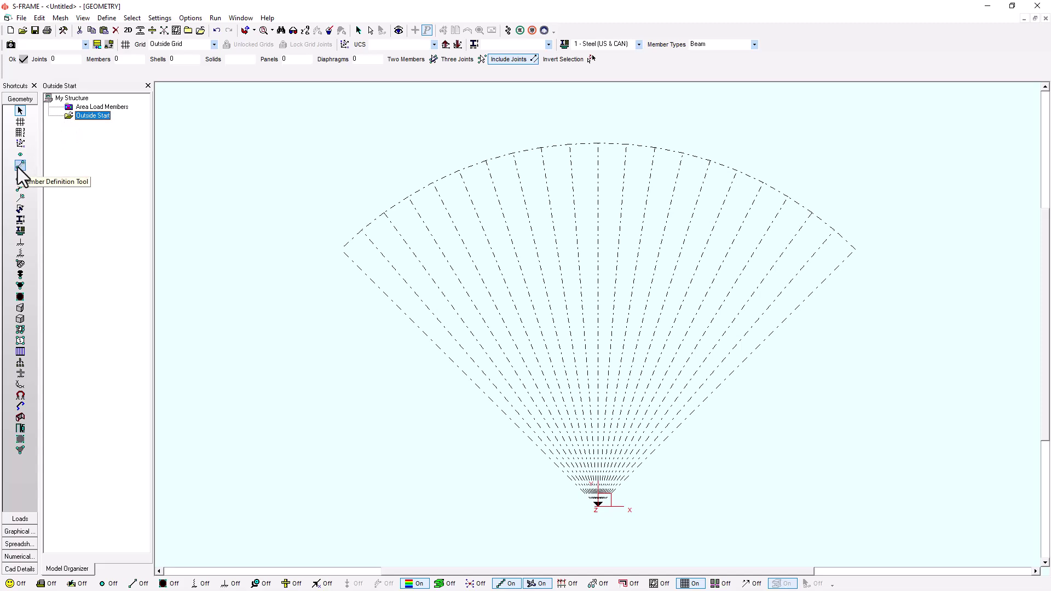
Step: Add the steel section HS203x203x13 from the CISC 2007 table to the local section database
{"action": "left_click", "coordinate": [20, 219]}
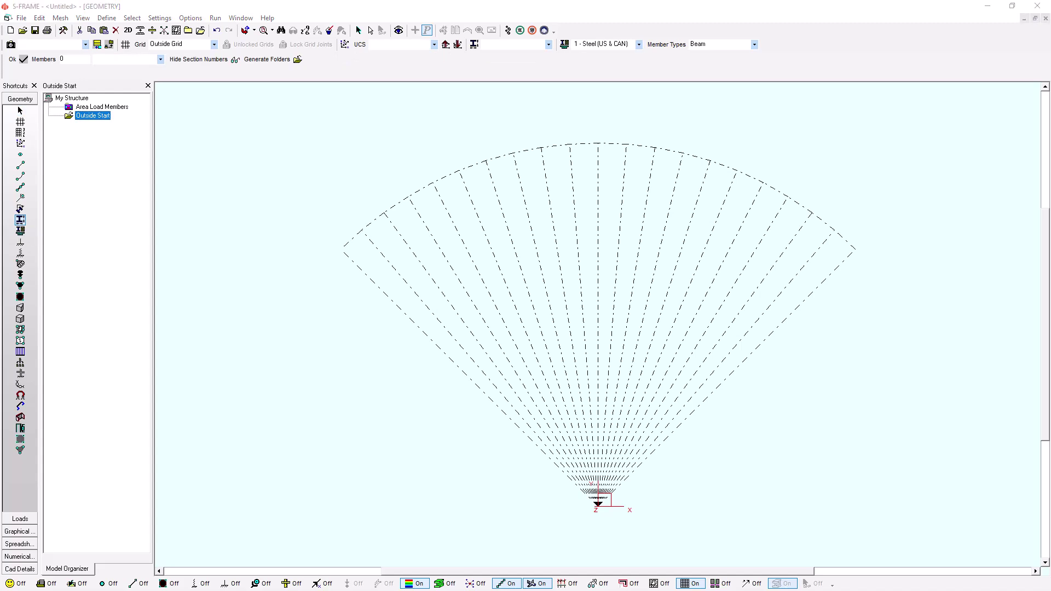
{"action": "left_click_drag", "start_coordinate": [443, 159], "coordinate": [482, 157]}
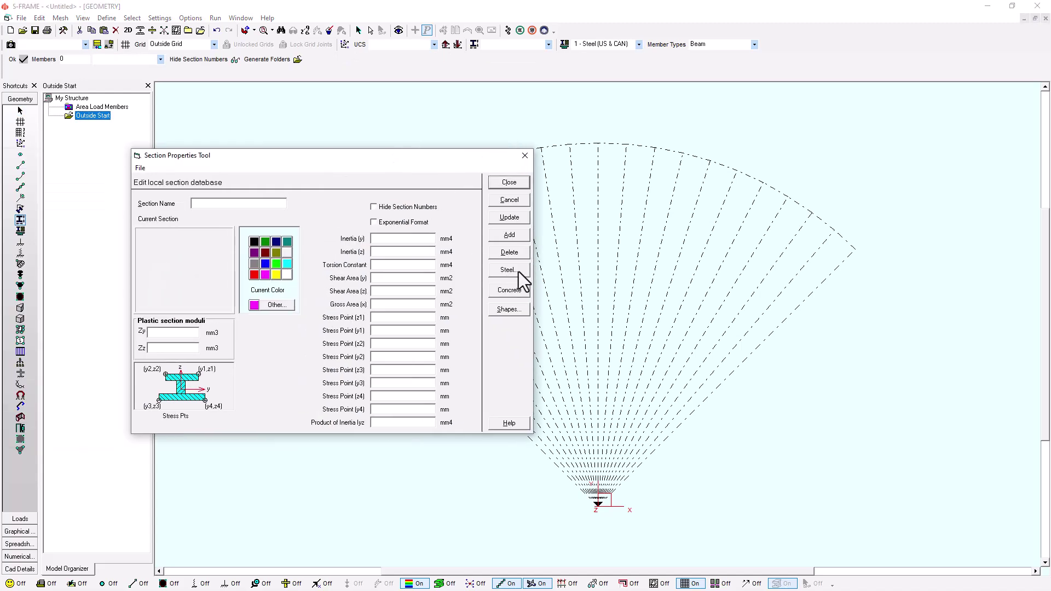
{"action": "left_click", "coordinate": [518, 272]}
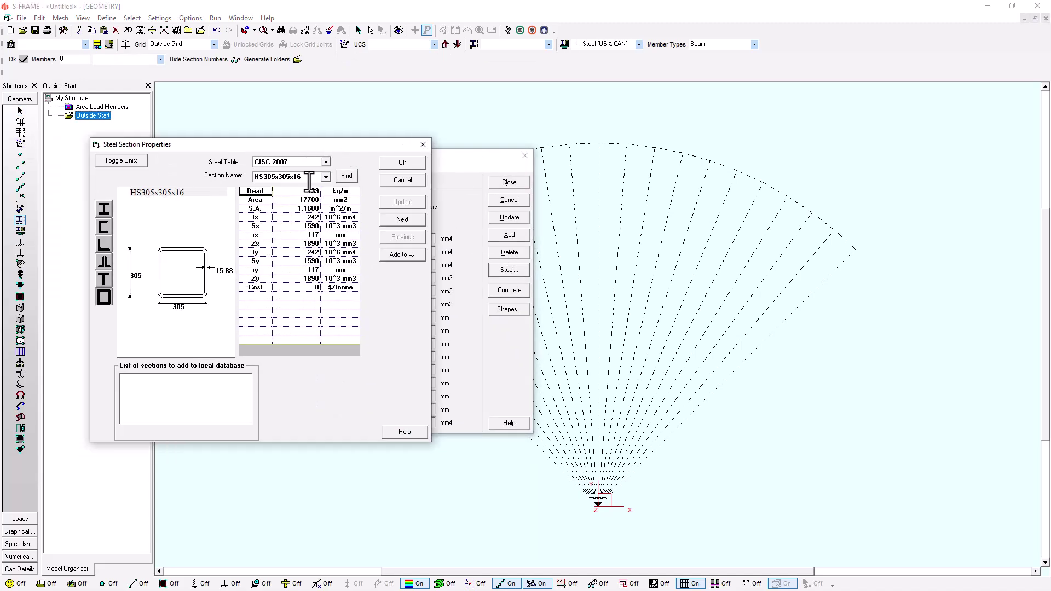
{"action": "left_click", "coordinate": [324, 178]}
{"action": "scroll", "coordinate": [324, 205], "scroll_direction": "down", "scroll_amount": 3}
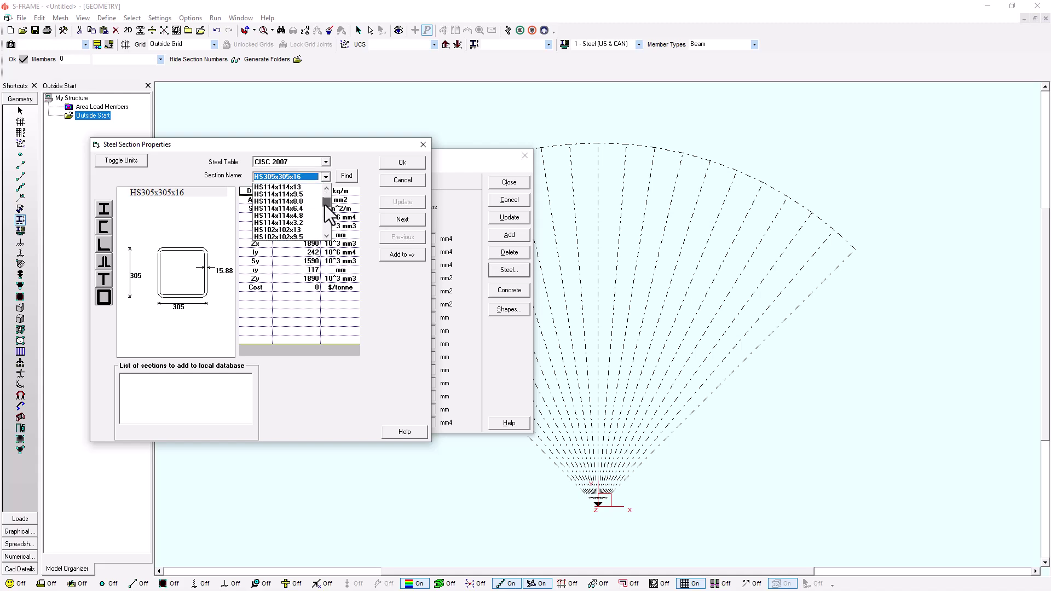
{"action": "left_click", "coordinate": [290, 216]}
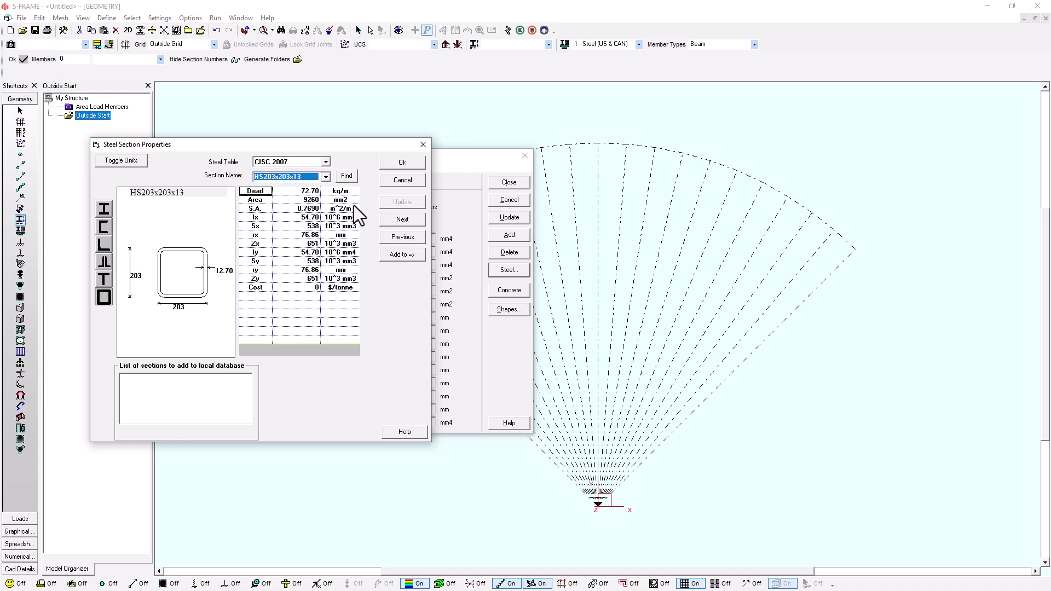
{"action": "left_click", "coordinate": [409, 256]}
{"action": "left_click", "coordinate": [406, 163]}
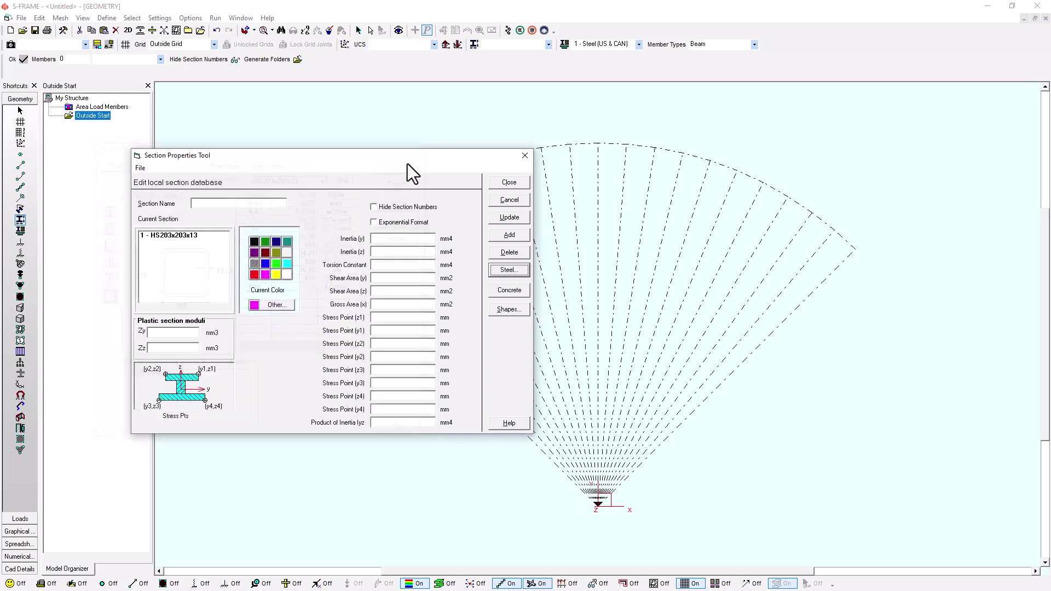
Step: Draw joint-to-joint beam members along every segment of the Outside Grid's outer arc and update the open Outside Start group
{"action": "left_click", "coordinate": [514, 185]}
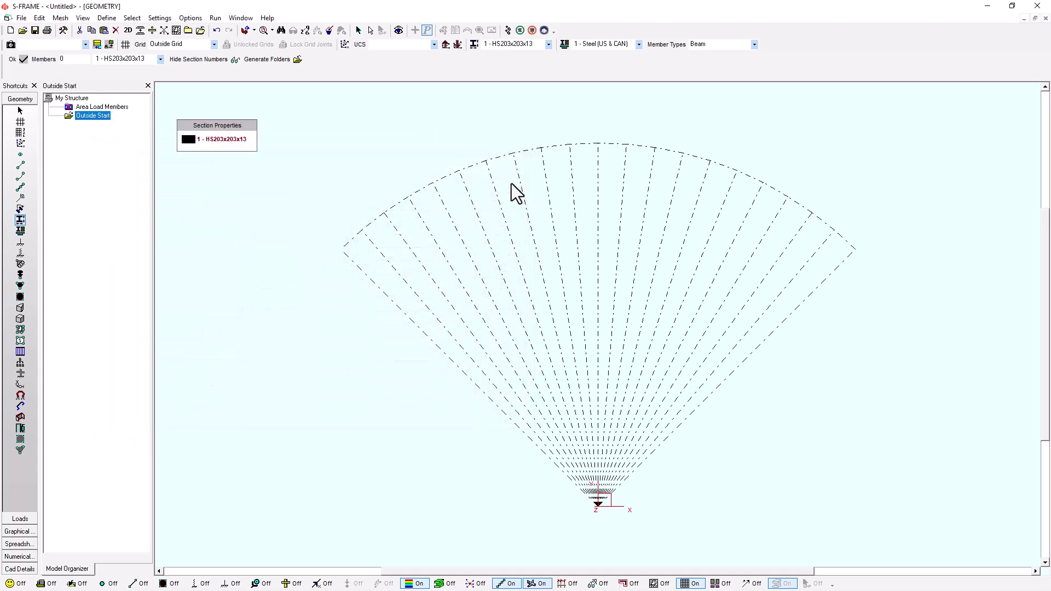
{"action": "left_click", "coordinate": [23, 169]}
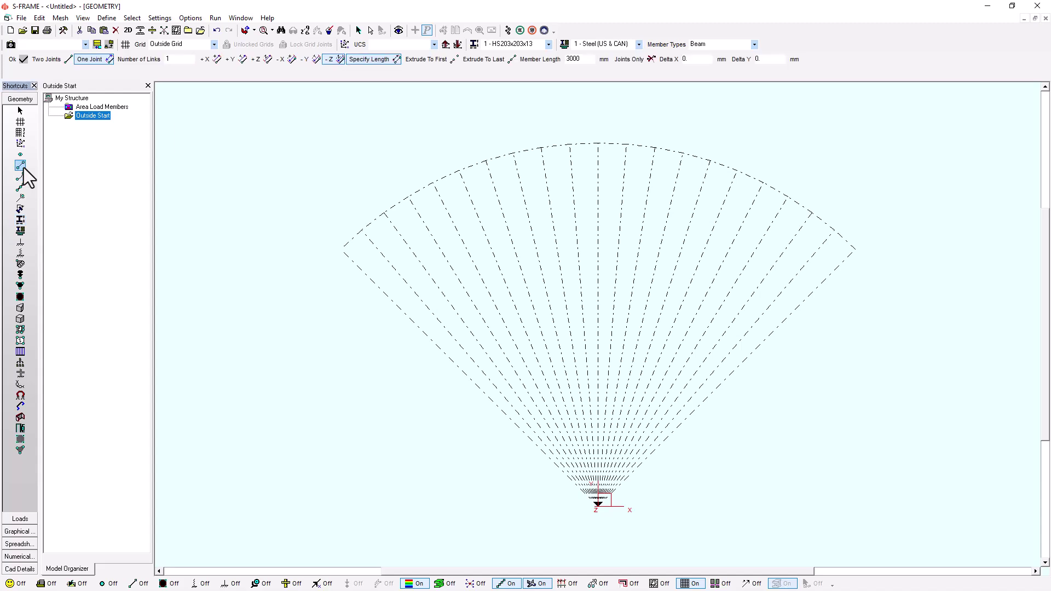
{"action": "left_click", "coordinate": [53, 61]}
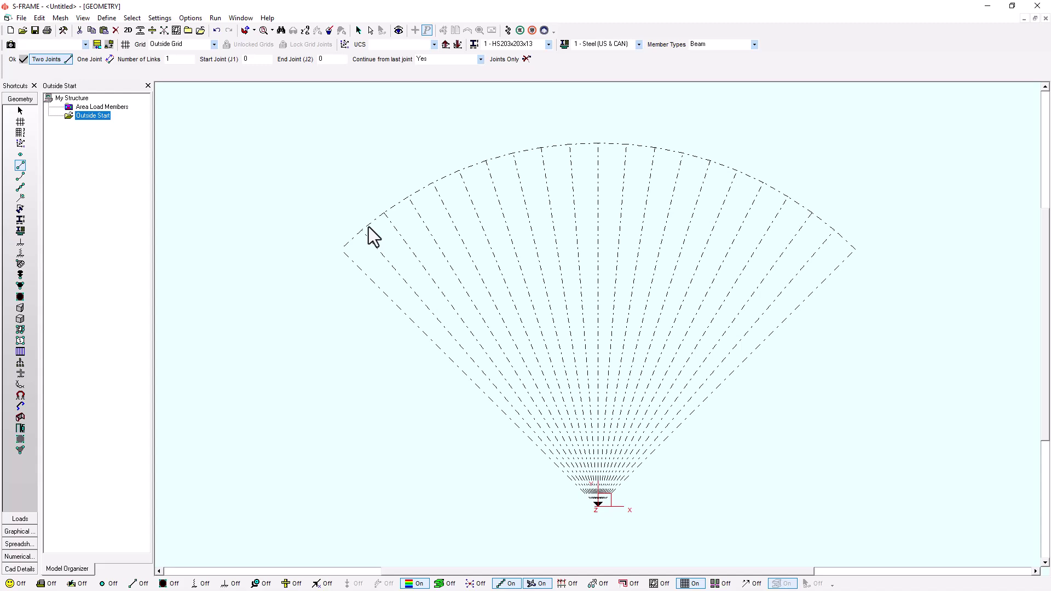
{"action": "left_click", "coordinate": [342, 249]}
{"action": "left_click", "coordinate": [362, 230]}
{"action": "left_click", "coordinate": [384, 212]}
{"action": "left_click", "coordinate": [408, 196]}
{"action": "left_click", "coordinate": [433, 183]}
{"action": "left_click", "coordinate": [459, 170]}
{"action": "left_click", "coordinate": [486, 161]}
{"action": "left_click", "coordinate": [513, 153]}
{"action": "left_click", "coordinate": [541, 147]}
{"action": "left_click", "coordinate": [569, 143]}
{"action": "left_click", "coordinate": [598, 143]}
{"action": "left_click", "coordinate": [627, 144]}
{"action": "left_click", "coordinate": [655, 147]}
{"action": "left_click", "coordinate": [682, 153]}
{"action": "left_click", "coordinate": [710, 161]}
{"action": "left_click", "coordinate": [737, 171]}
{"action": "left_click", "coordinate": [763, 182]}
{"action": "left_click", "coordinate": [788, 196]}
{"action": "left_click", "coordinate": [812, 213]}
{"action": "left_click", "coordinate": [835, 230]}
{"action": "left_click", "coordinate": [855, 249]}
{"action": "right_click", "coordinate": [82, 117]}
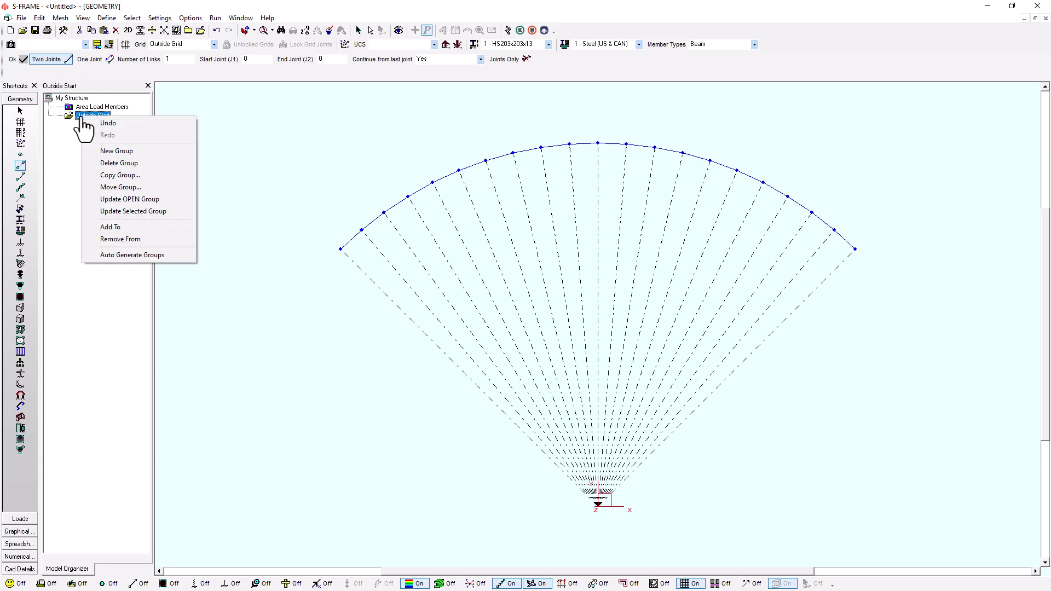
{"action": "left_click", "coordinate": [128, 199]}
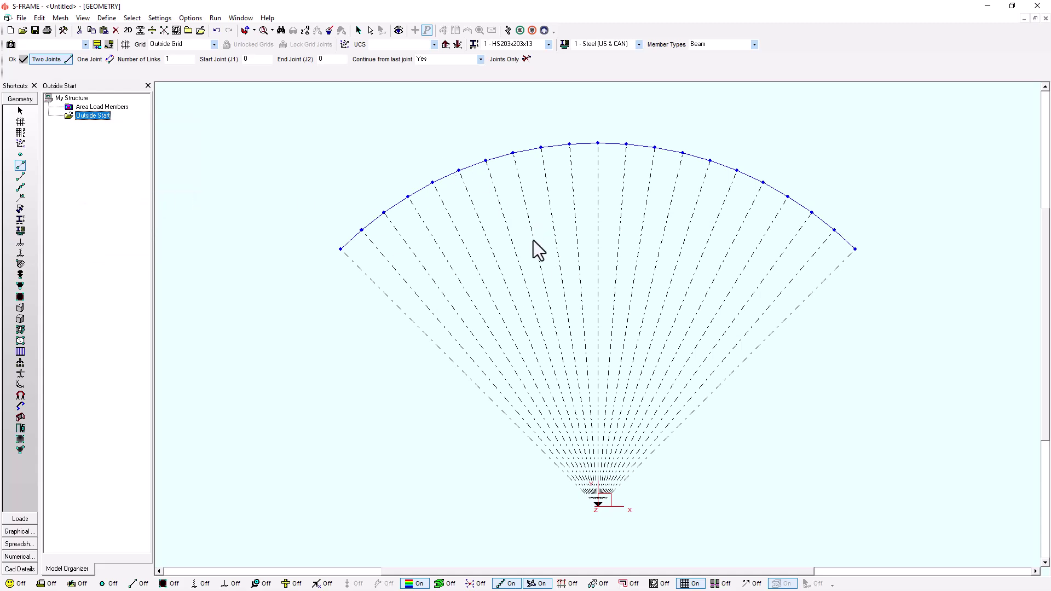
Step: Create a model group named Inside under My Structure, open it and make Inside Grid the active grid
{"action": "left_click", "coordinate": [74, 100]}
{"action": "right_click", "coordinate": [75, 102]}
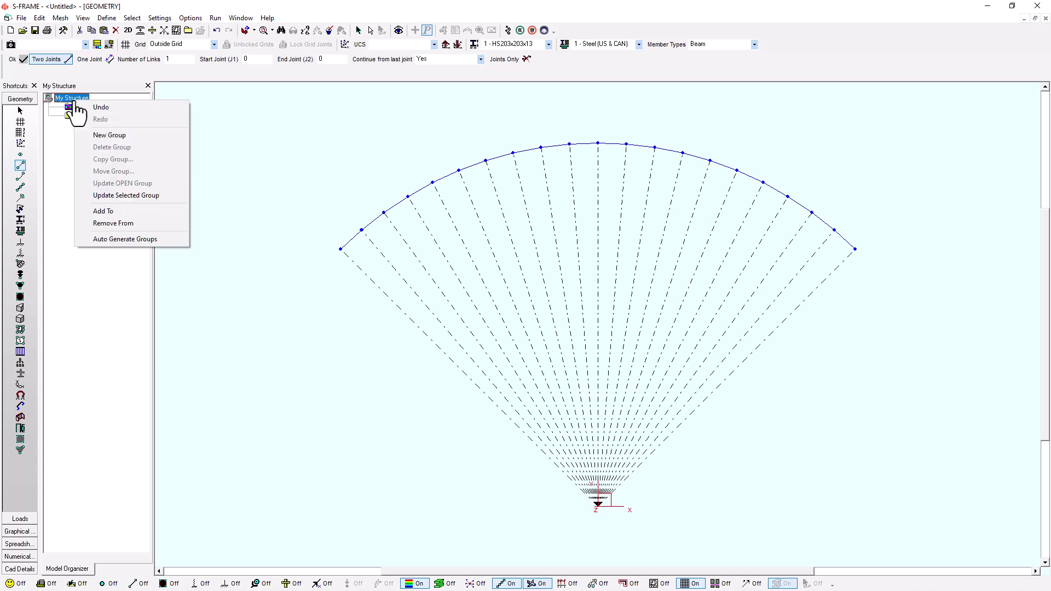
{"action": "left_click", "coordinate": [101, 135]}
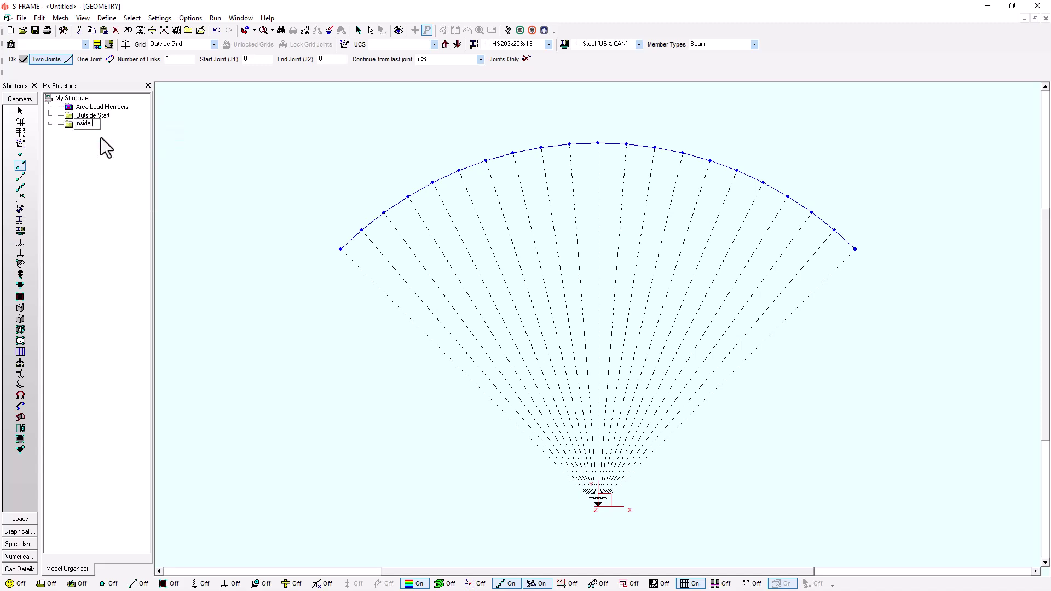
{"action": "left_click", "coordinate": [68, 125]}
{"action": "left_click", "coordinate": [214, 46]}
{"action": "left_click", "coordinate": [175, 98]}
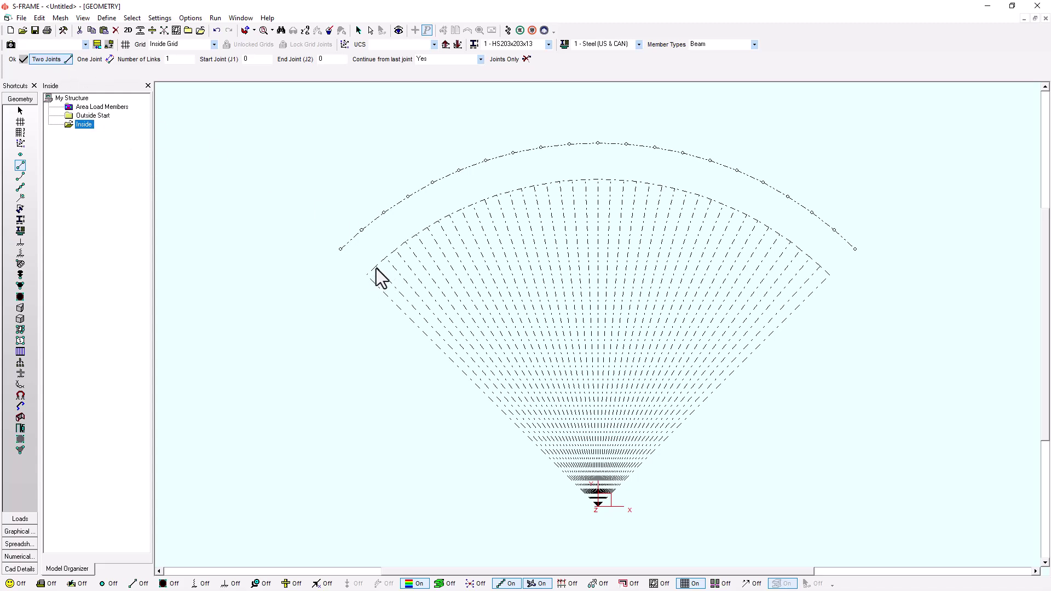
Step: Draw joint-to-joint beam members along the Inside Grid's outer arc and update the open Inside group
{"action": "mouse_move", "coordinate": [376, 267]}
{"action": "left_mouse_down"}
{"action": "mouse_move", "coordinate": [445, 216]}
{"action": "mouse_move", "coordinate": [570, 181]}
{"action": "mouse_move", "coordinate": [710, 199]}
{"action": "mouse_move", "coordinate": [841, 265]}
{"action": "left_mouse_up"}
{"action": "right_click", "coordinate": [84, 125]}
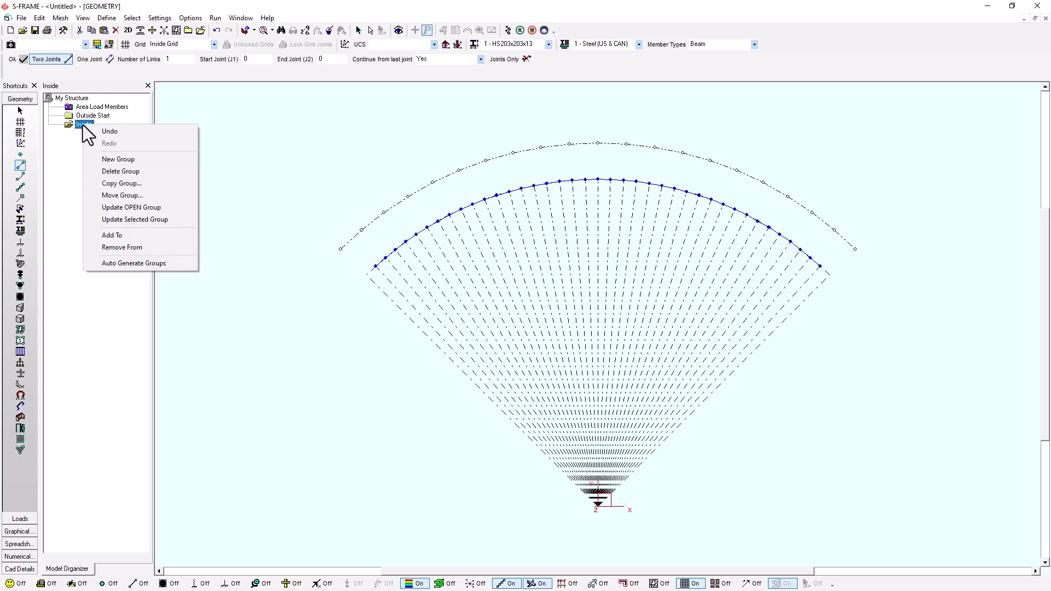
{"action": "left_click", "coordinate": [134, 205]}
{"action": "left_click", "coordinate": [75, 98]}
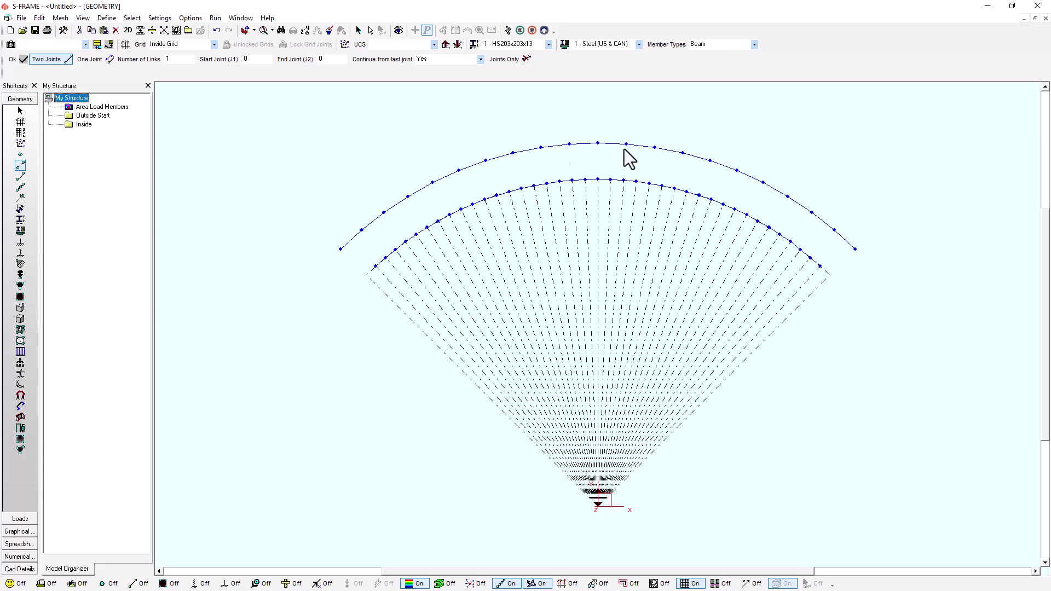
Step: Clone the Outside Start group by translation along Z, placing one copy on each side of the original arc
{"action": "left_click", "coordinate": [94, 116]}
{"action": "left_click", "coordinate": [94, 116]}
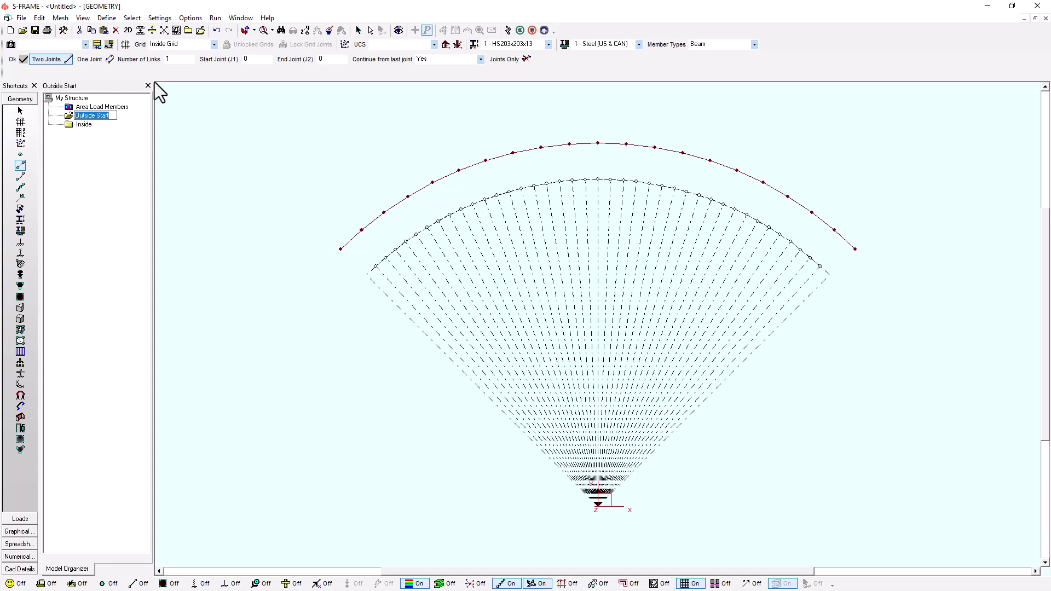
{"action": "left_click", "coordinate": [40, 18]}
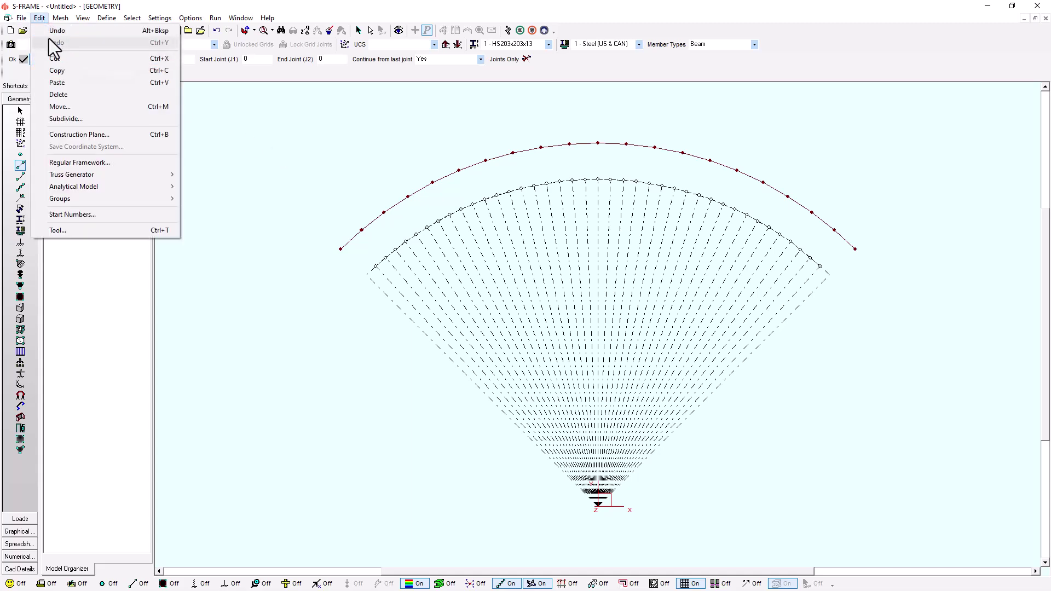
{"action": "left_click", "coordinate": [41, 20]}
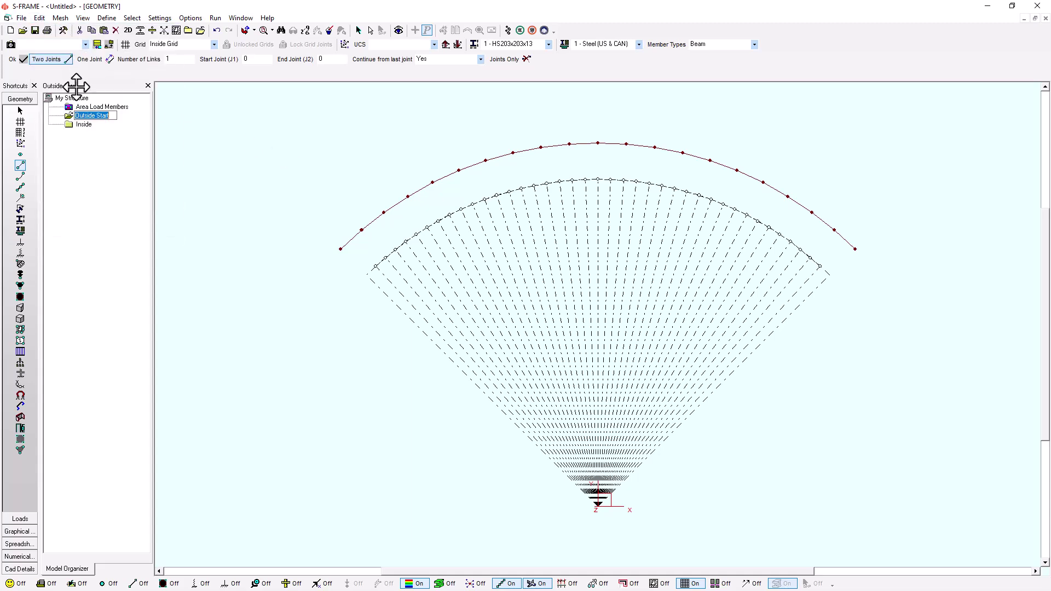
{"action": "left_click", "coordinate": [21, 363]}
{"action": "mouse_move", "coordinate": [275, 156]}
{"action": "left_mouse_down"}
{"action": "mouse_move", "coordinate": [346, 118]}
{"action": "mouse_move", "coordinate": [348, 103]}
{"action": "left_mouse_up"}
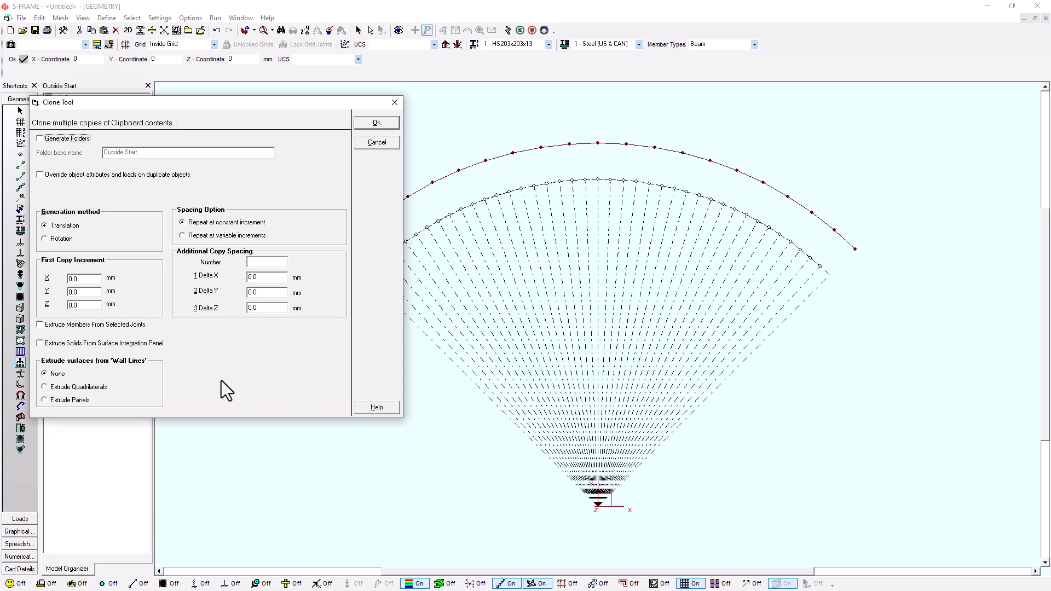
{"action": "double_click", "coordinate": [90, 305]}
{"action": "left_click", "coordinate": [272, 263]}
{"action": "double_click", "coordinate": [261, 308]}
{"action": "type", "text": "-20"}
{"action": "left_click", "coordinate": [379, 124]}
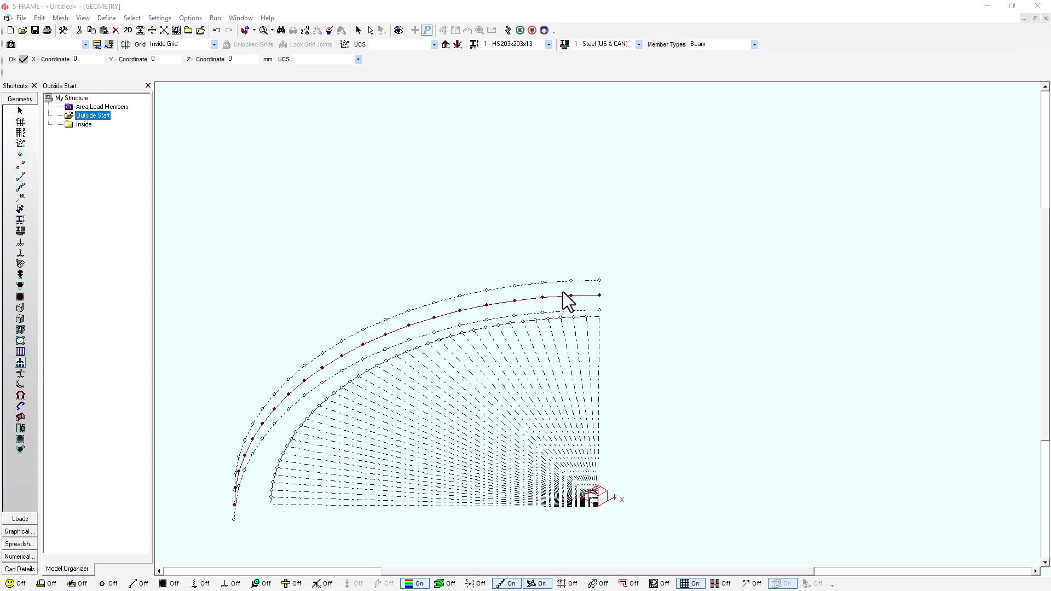
Step: Delete the members and joints of the original middle arc while keeping the Outside Start group open
{"action": "scroll", "coordinate": [563, 293], "scroll_direction": "down", "scroll_amount": 2}
{"action": "middle_click_drag", "start_coordinate": [461, 409], "coordinate": [507, 322]}
{"action": "scroll", "coordinate": [351, 354], "scroll_direction": "up", "scroll_amount": 3}
{"action": "middle_click_drag", "start_coordinate": [316, 356], "coordinate": [347, 336]}
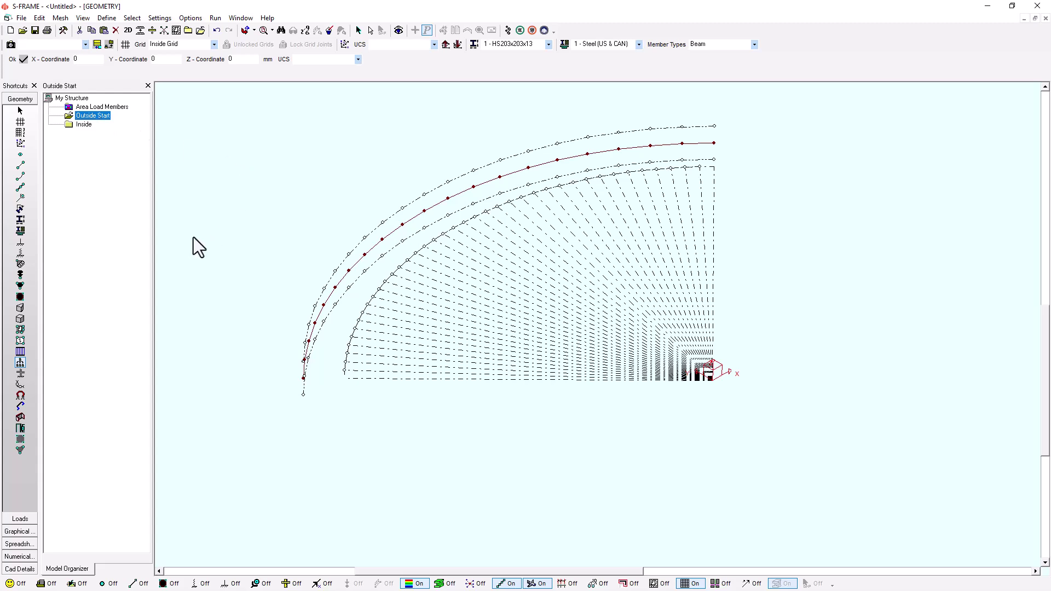
{"action": "left_click", "coordinate": [22, 166]}
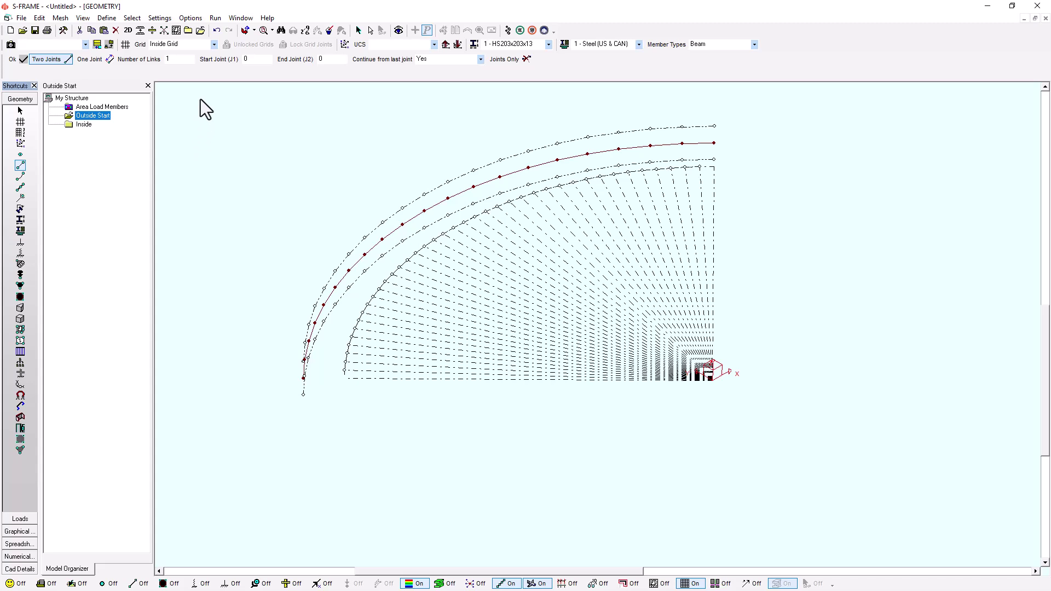
{"action": "left_click_drag", "start_coordinate": [200, 99], "coordinate": [778, 440]}
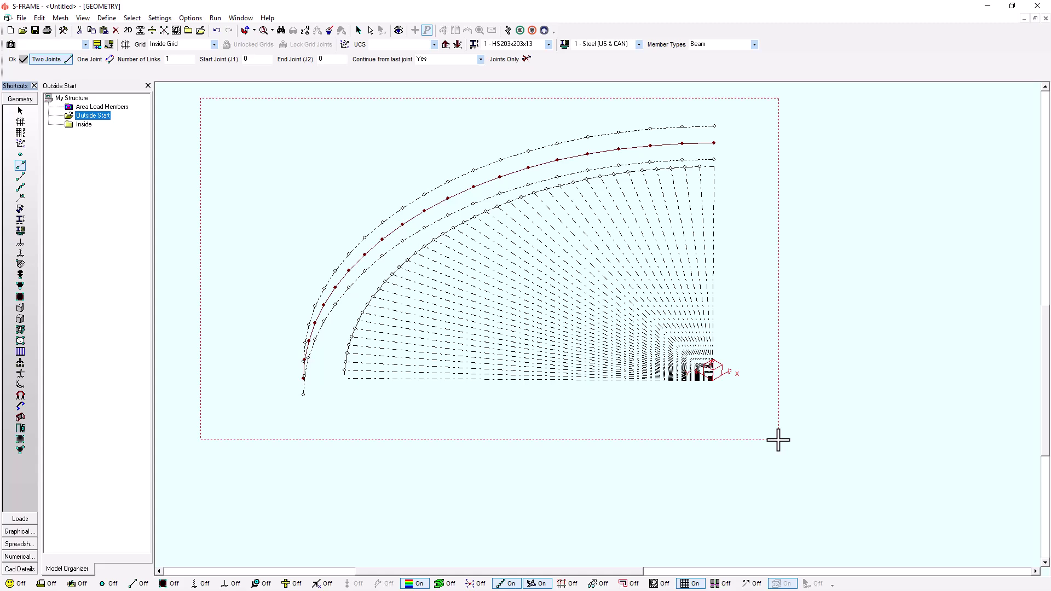
{"action": "left_click_drag", "start_coordinate": [778, 439], "coordinate": [778, 440]}
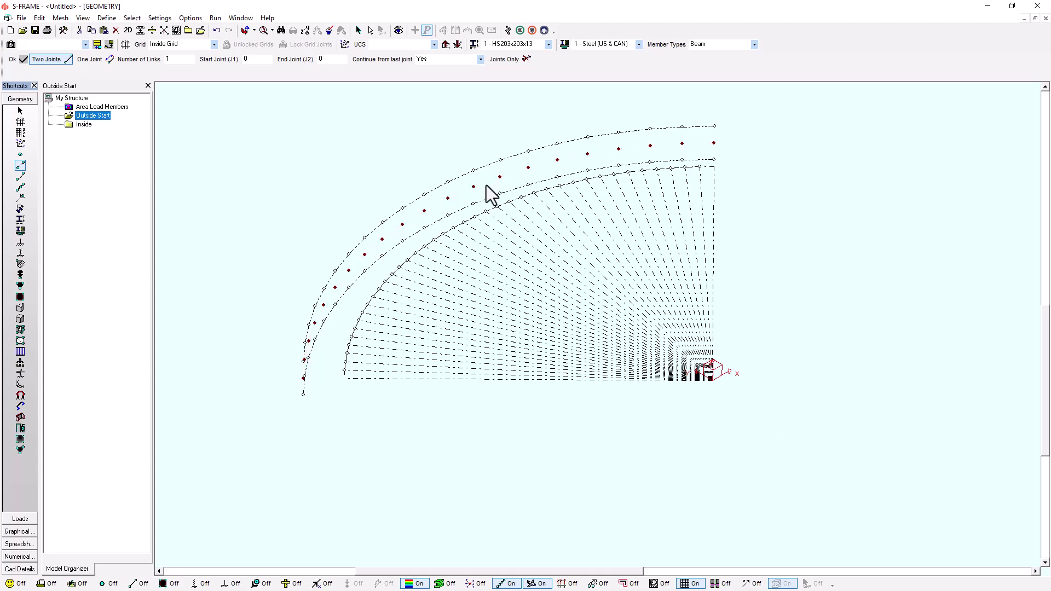
{"action": "left_click", "coordinate": [20, 155]}
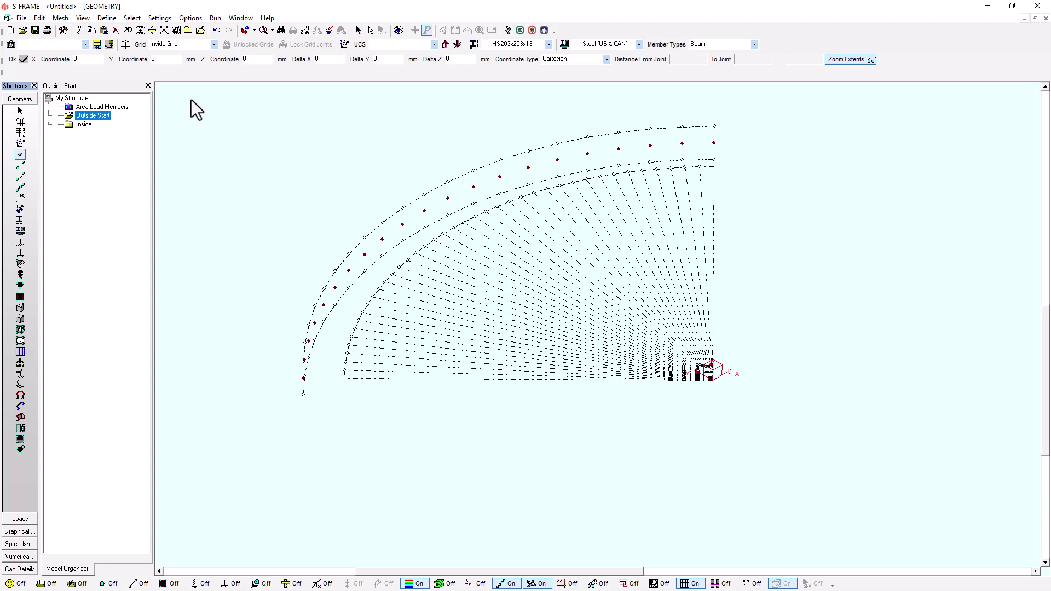
{"action": "left_click_drag", "start_coordinate": [193, 99], "coordinate": [801, 457]}
Step: Set the active grid to None and open My Structure so that all three arcs can be edited
{"action": "left_click", "coordinate": [214, 47]}
{"action": "left_click", "coordinate": [208, 55]}
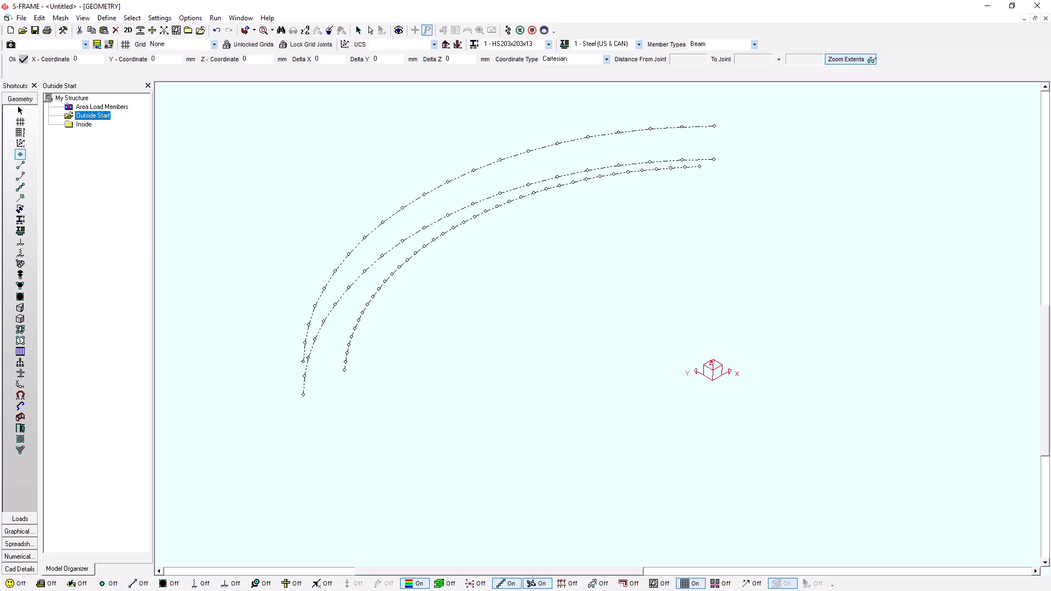
{"action": "scroll", "coordinate": [349, 352], "scroll_direction": "up", "scroll_amount": 5}
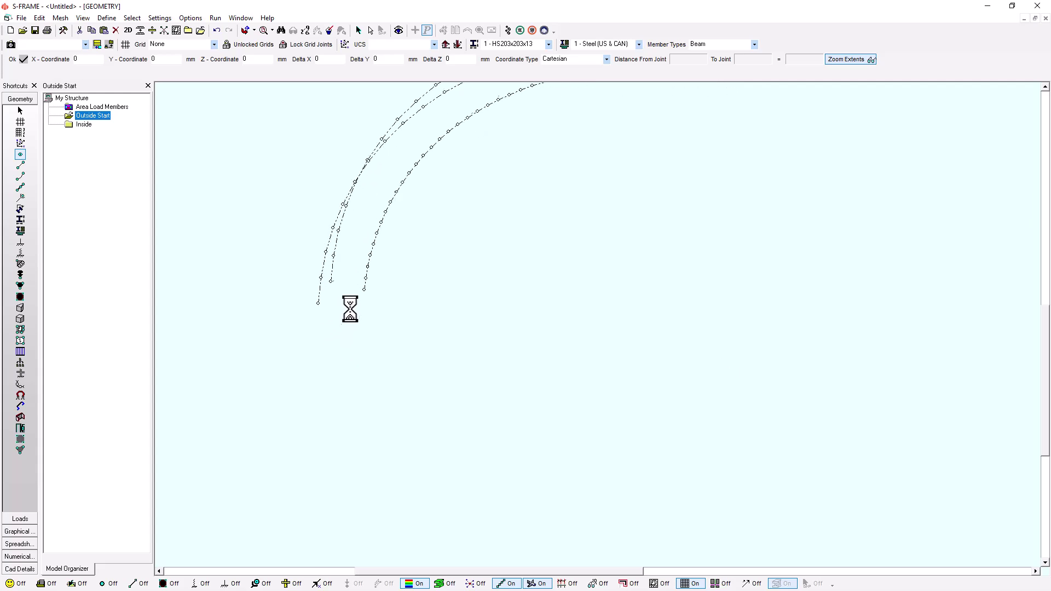
{"action": "left_click", "coordinate": [64, 98]}
{"action": "scroll", "coordinate": [367, 249], "scroll_direction": "up", "scroll_amount": 2}
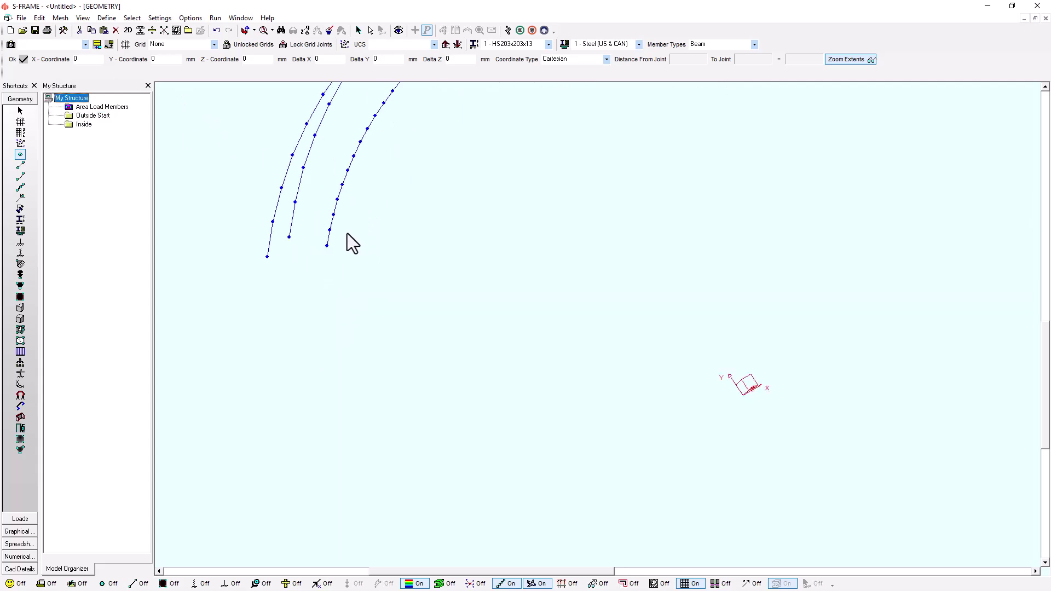
{"action": "middle_click_drag", "start_coordinate": [373, 261], "coordinate": [382, 284]}
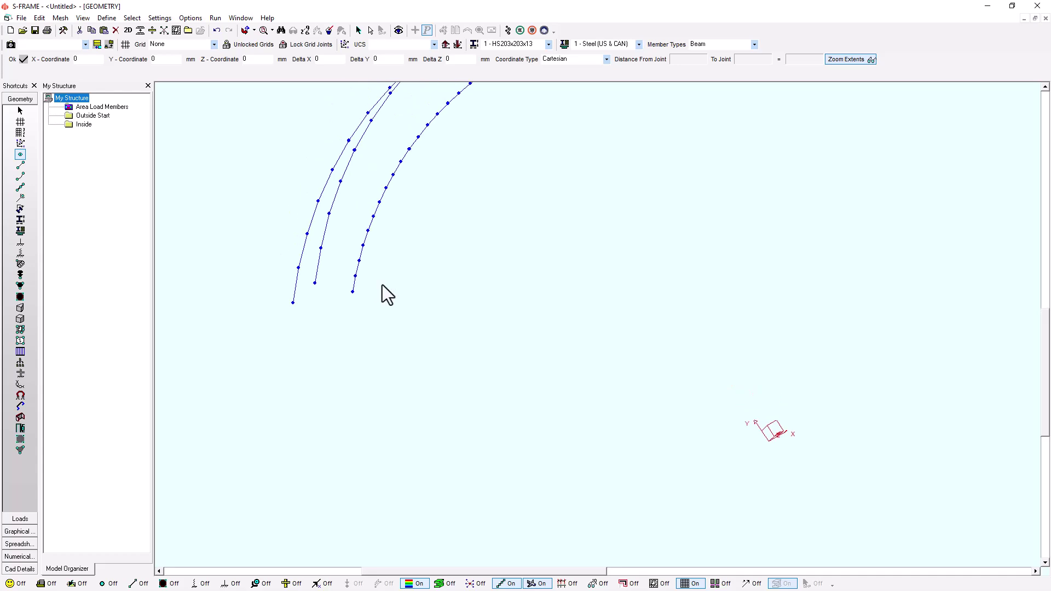
Step: Set the member type to Truss and connect the end joints of the three arcs into a triangle
{"action": "left_click", "coordinate": [20, 166]}
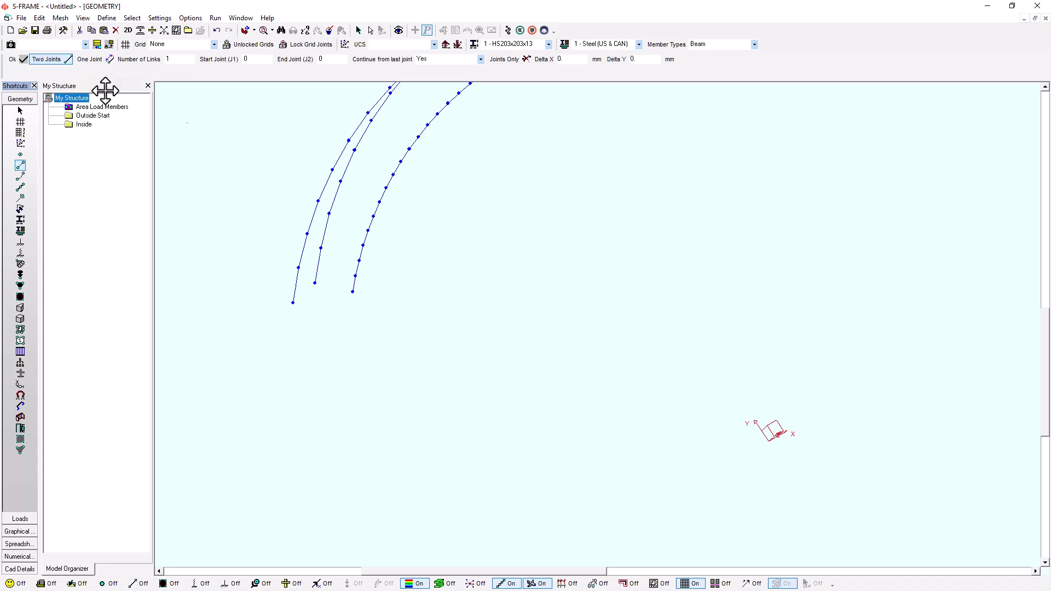
{"action": "left_click", "coordinate": [755, 46]}
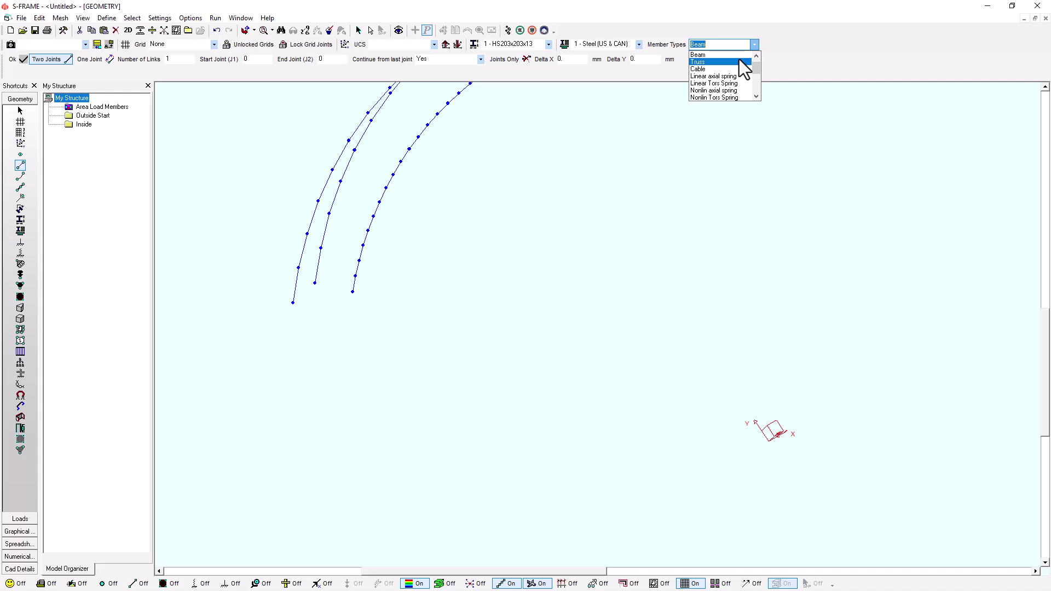
{"action": "left_click", "coordinate": [739, 61]}
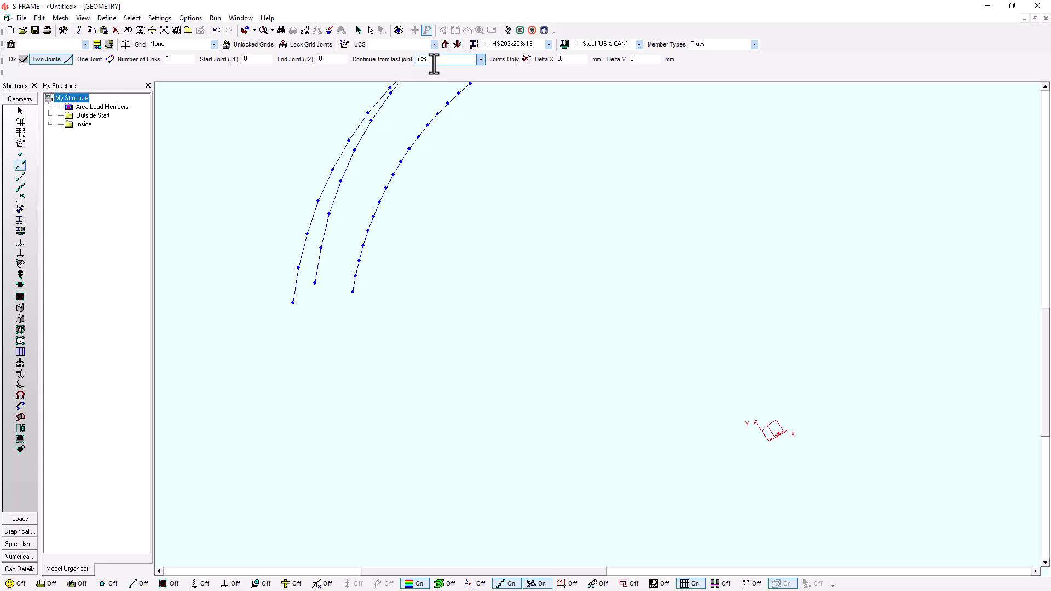
{"action": "left_click", "coordinate": [293, 303]}
{"action": "left_click", "coordinate": [352, 292]}
{"action": "left_click", "coordinate": [315, 284]}
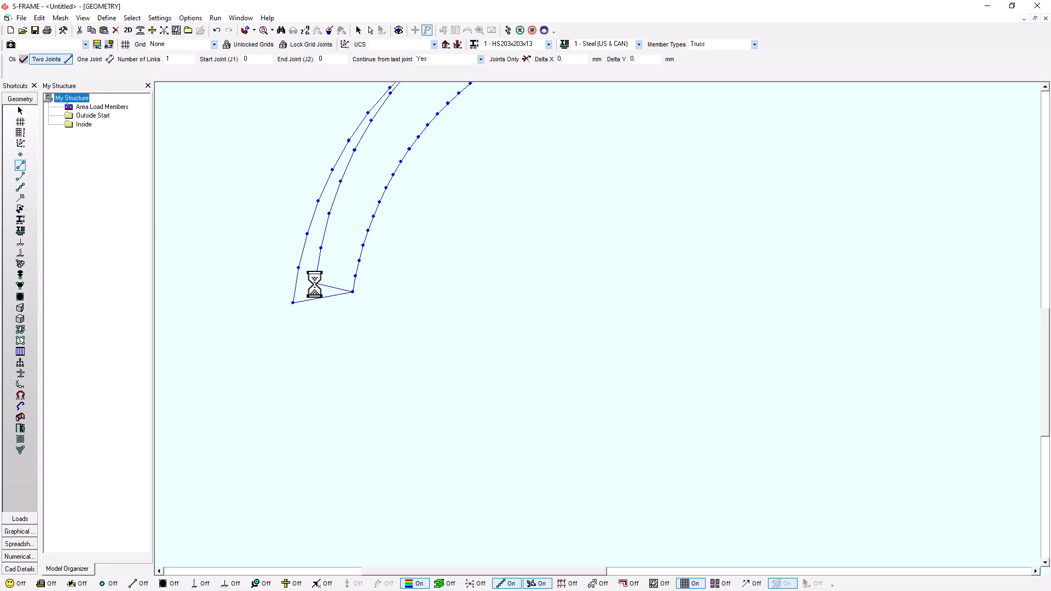
{"action": "left_click", "coordinate": [293, 302]}
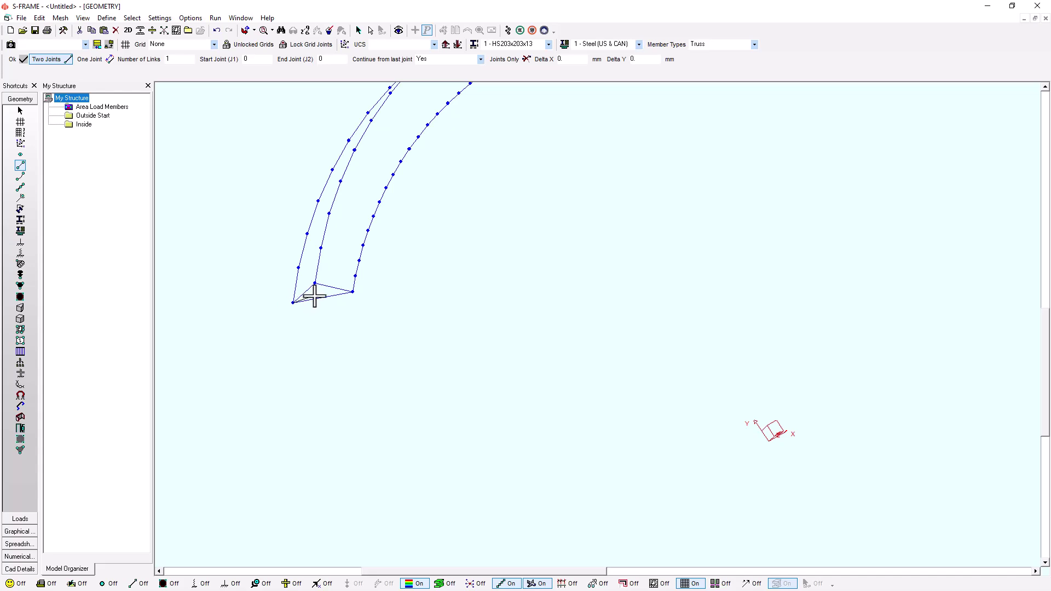
Step: Draw truss members from the inner arc's end joint to the second joints of both outer arcs, linking those two joints
{"action": "left_click", "coordinate": [353, 292]}
{"action": "left_click", "coordinate": [321, 248]}
{"action": "left_click", "coordinate": [299, 268]}
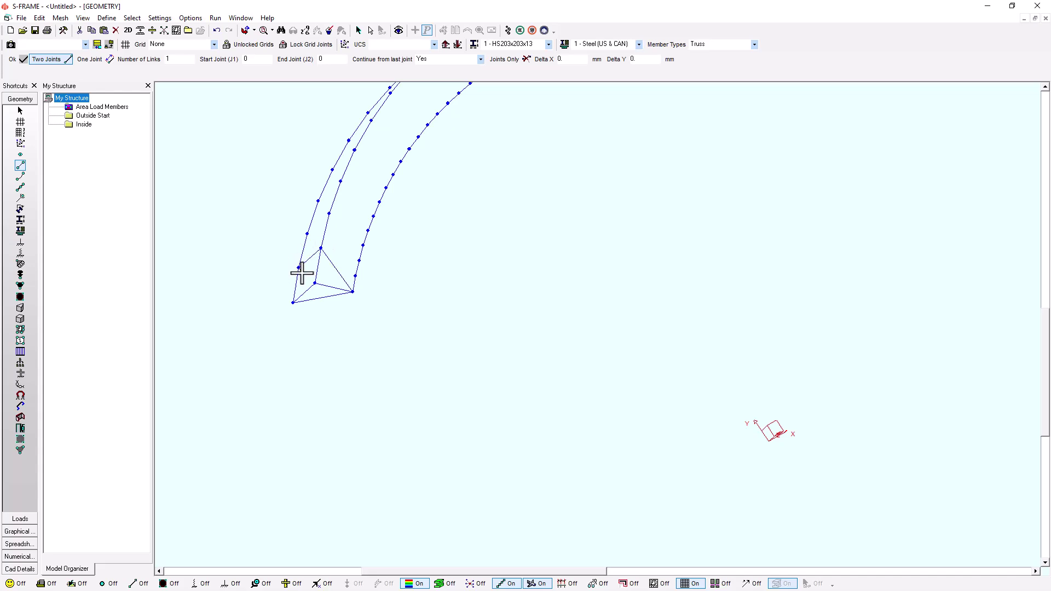
{"action": "left_click", "coordinate": [353, 291]}
{"action": "right_click", "coordinate": [352, 275]}
{"action": "left_click", "coordinate": [320, 248]}
{"action": "left_click", "coordinate": [363, 245]}
{"action": "left_click", "coordinate": [307, 235]}
{"action": "left_click", "coordinate": [321, 248]}
{"action": "right_click", "coordinate": [364, 260]}
{"action": "left_click", "coordinate": [363, 245]}
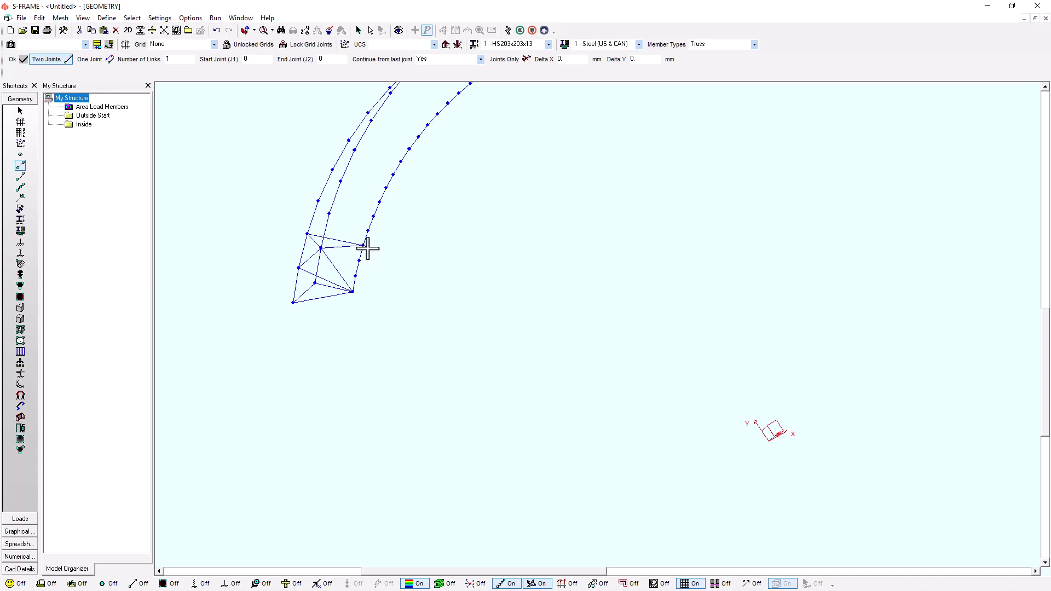
{"action": "middle_click_drag", "start_coordinate": [397, 281], "coordinate": [340, 237]}
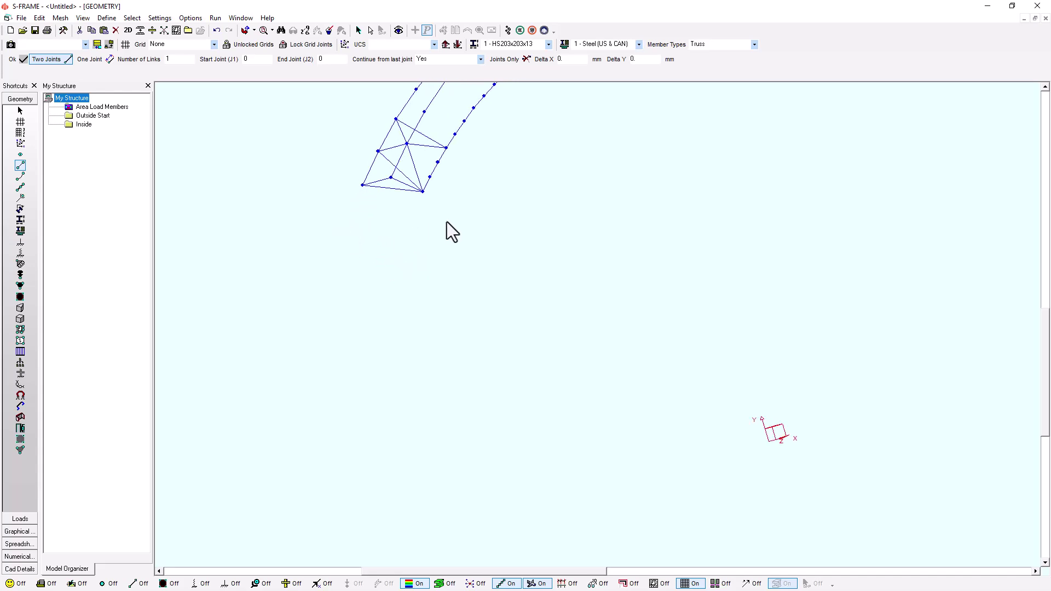
{"action": "middle_click_drag", "start_coordinate": [447, 220], "coordinate": [421, 304]}
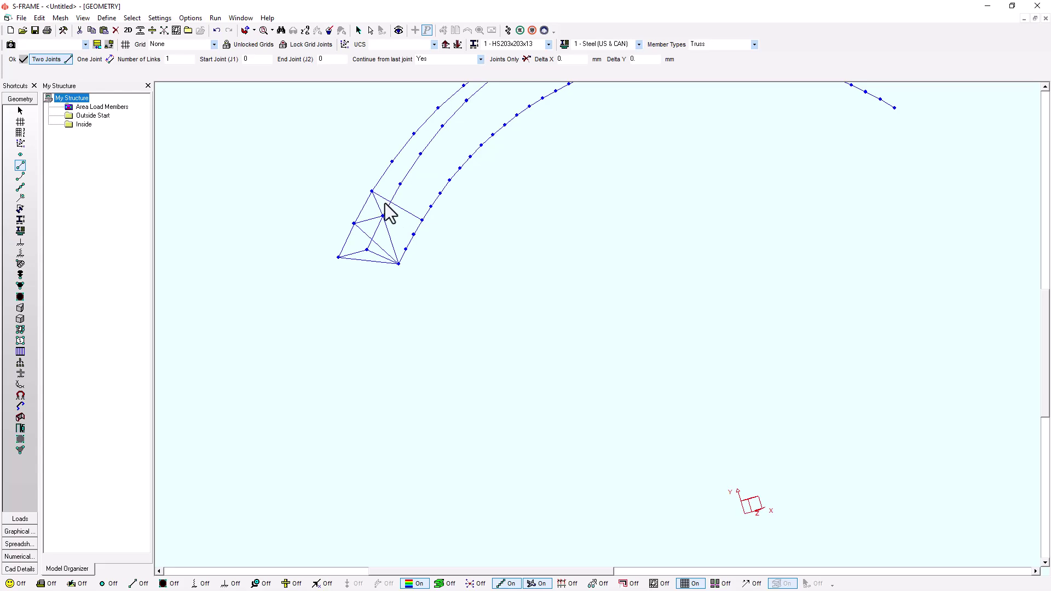
{"action": "key", "text": "ctrl+z"}
Step: Draw a truss member from one outer arc's second joint to the inner arc's third joint, and connect the three arcs' third joints in a triangle
{"action": "middle_click_drag", "start_coordinate": [381, 226], "coordinate": [323, 228], "text": "shift"}
{"action": "middle_click_drag", "start_coordinate": [431, 224], "coordinate": [347, 371]}
{"action": "scroll", "coordinate": [382, 247], "scroll_direction": "up", "scroll_amount": 3}
{"action": "middle_click_drag", "start_coordinate": [340, 234], "coordinate": [373, 272]}
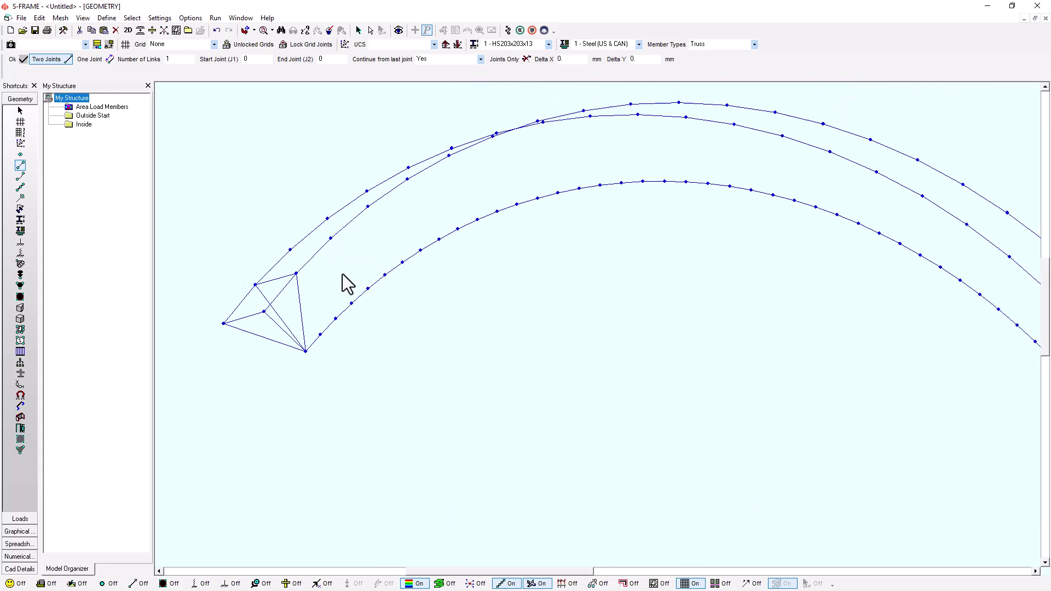
{"action": "left_click", "coordinate": [296, 273]}
{"action": "left_click", "coordinate": [336, 318]}
{"action": "left_click", "coordinate": [331, 239]}
{"action": "left_click", "coordinate": [290, 250]}
{"action": "left_click", "coordinate": [336, 318]}
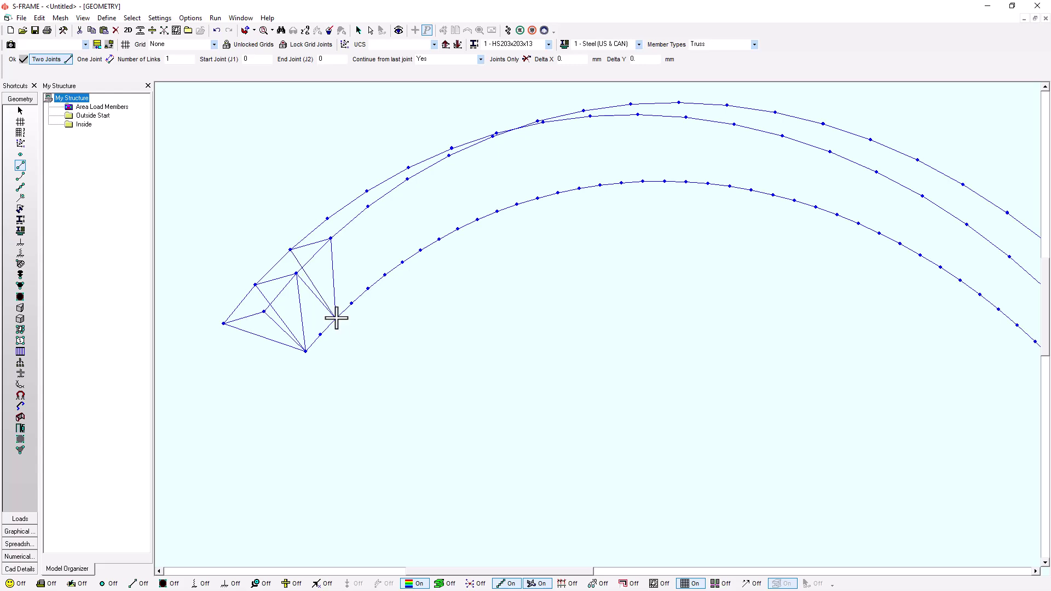
Step: Finish the member drawing and select only the truss bracing members at the end of the arcs, leaving the arc chords unselected
{"action": "middle_click_drag", "start_coordinate": [329, 315], "coordinate": [313, 311]}
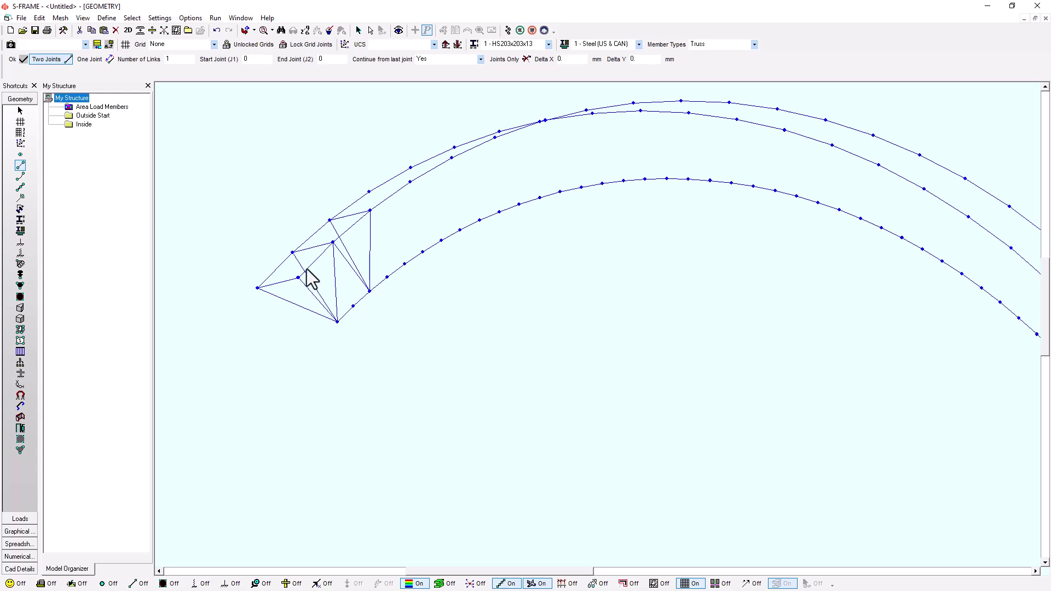
{"action": "left_click", "coordinate": [370, 291]}
{"action": "key", "text": "Escape"}
{"action": "scroll", "coordinate": [403, 296], "scroll_direction": "down", "scroll_amount": 5}
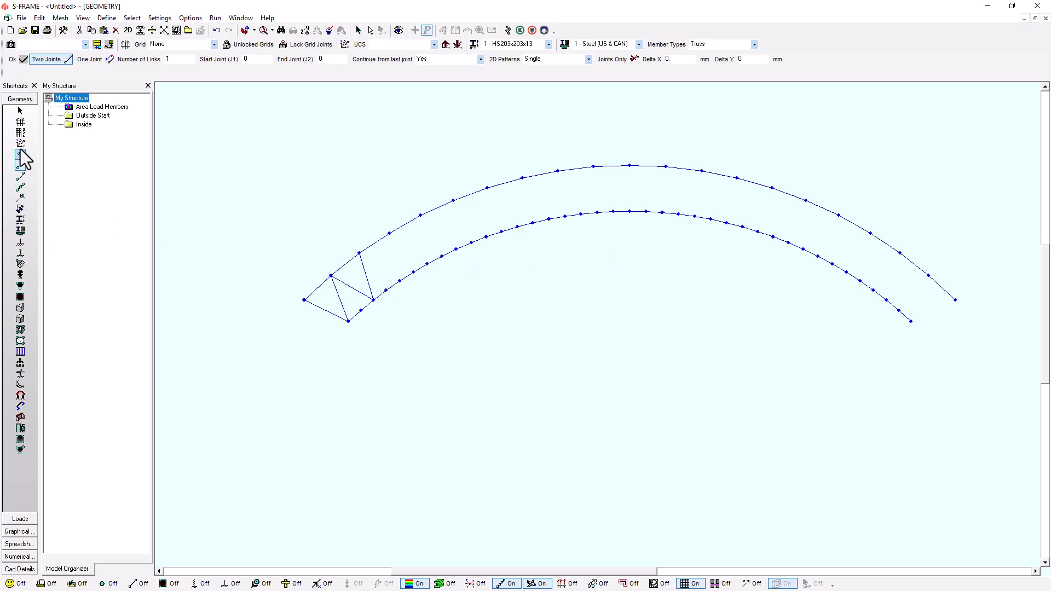
{"action": "left_click", "coordinate": [370, 31]}
{"action": "left_click", "coordinate": [20, 111]}
{"action": "left_click_drag", "start_coordinate": [351, 283], "coordinate": [325, 322]}
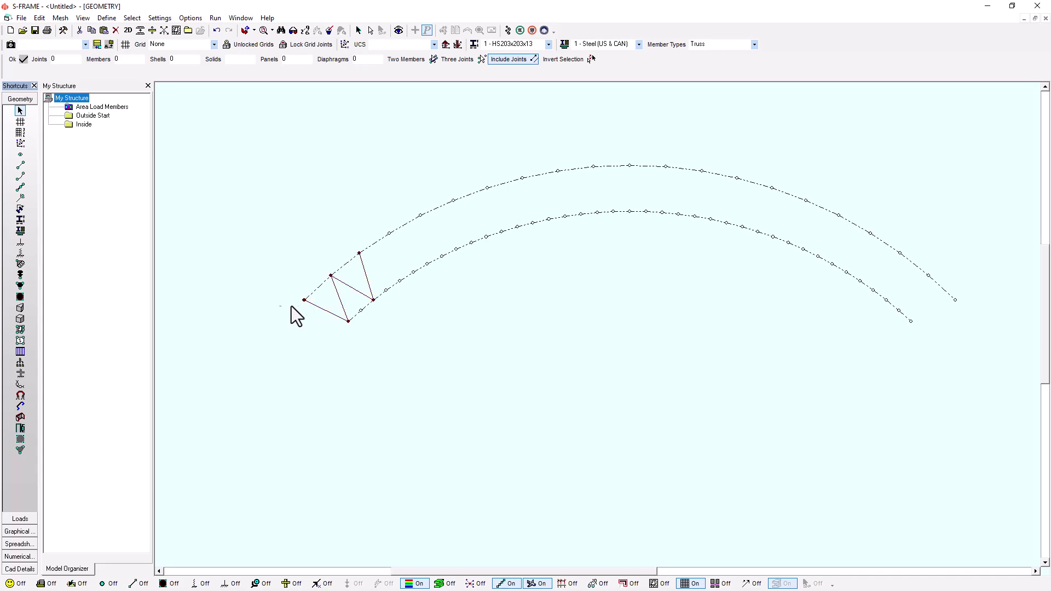
Step: Start the Clone Tool on the selected bracing and set its generation method to Rotation
{"action": "left_click", "coordinate": [20, 363]}
{"action": "left_click_drag", "start_coordinate": [392, 178], "coordinate": [420, 169]}
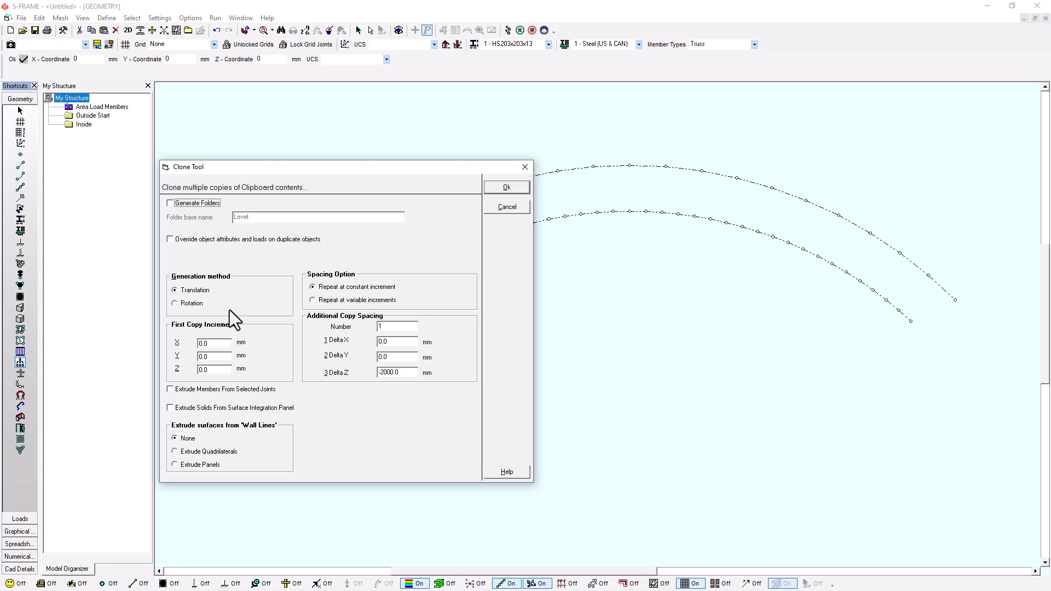
{"action": "left_click_drag", "start_coordinate": [295, 169], "coordinate": [143, 123]}
{"action": "scroll", "coordinate": [609, 348], "scroll_direction": "down", "scroll_amount": 2}
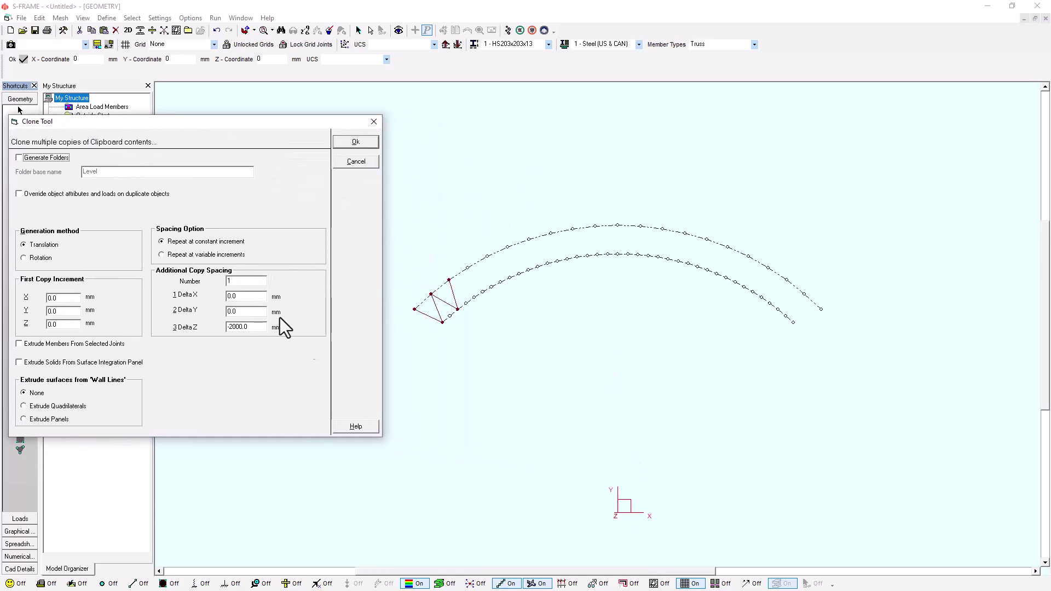
{"action": "left_click", "coordinate": [43, 260]}
Step: Clone the bracing along the arcs with 19 additional copies, each rotated 4.5 degrees clockwise about Z
{"action": "double_click", "coordinate": [250, 281]}
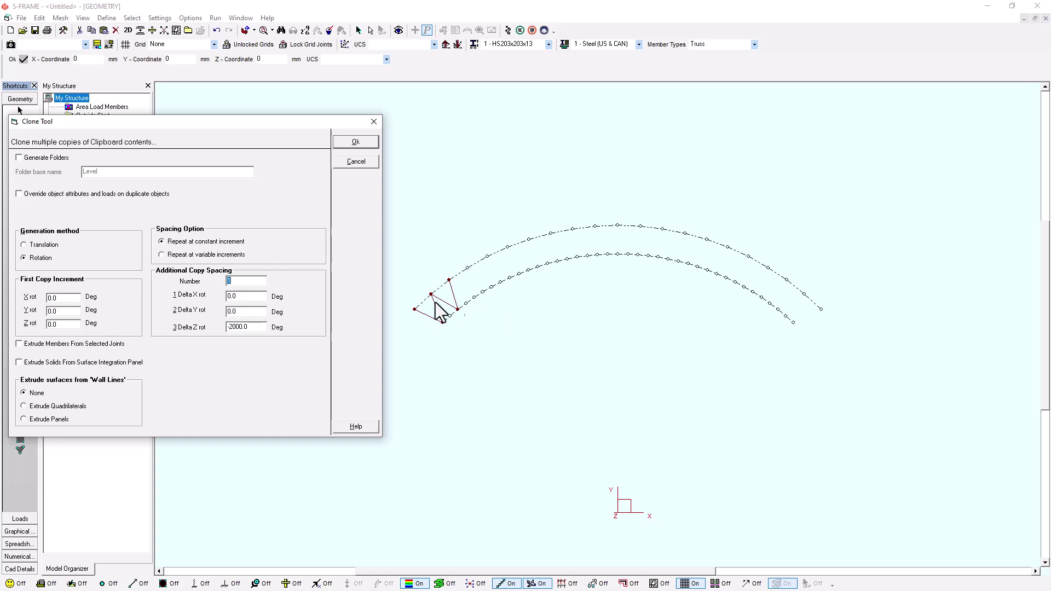
{"action": "double_click", "coordinate": [257, 327]}
{"action": "type", "text": "4.5"}
{"action": "double_click", "coordinate": [259, 282]}
{"action": "type", "text": "19"}
{"action": "double_click", "coordinate": [227, 328]}
{"action": "left_click", "coordinate": [228, 328]}
{"action": "type", "text": "4"}
{"action": "left_click", "coordinate": [364, 143]}
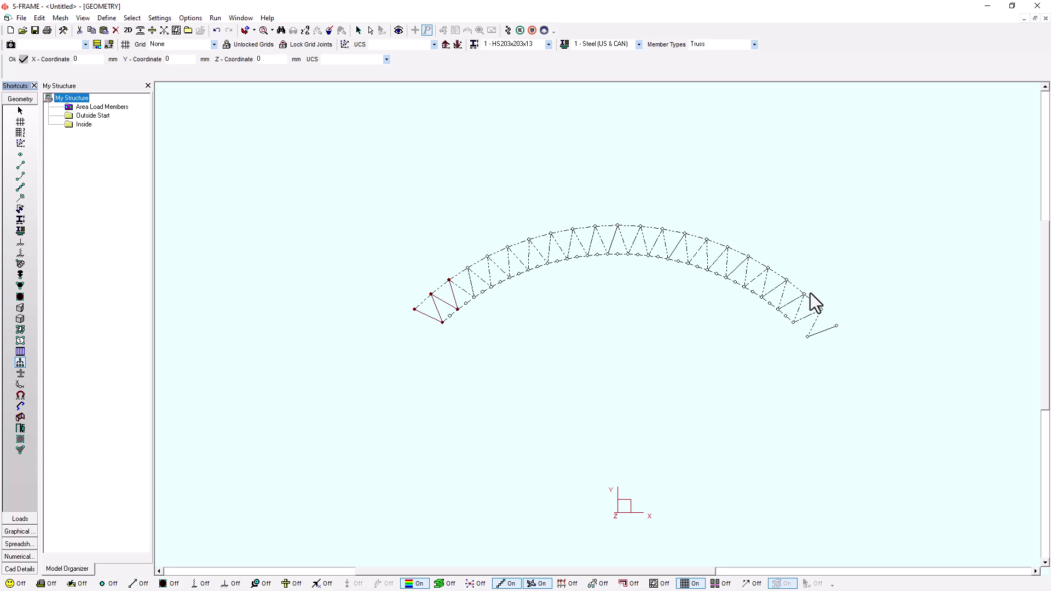
Step: Clear the selection and open My Structure so that the complete truss can be edited
{"action": "left_click", "coordinate": [370, 30]}
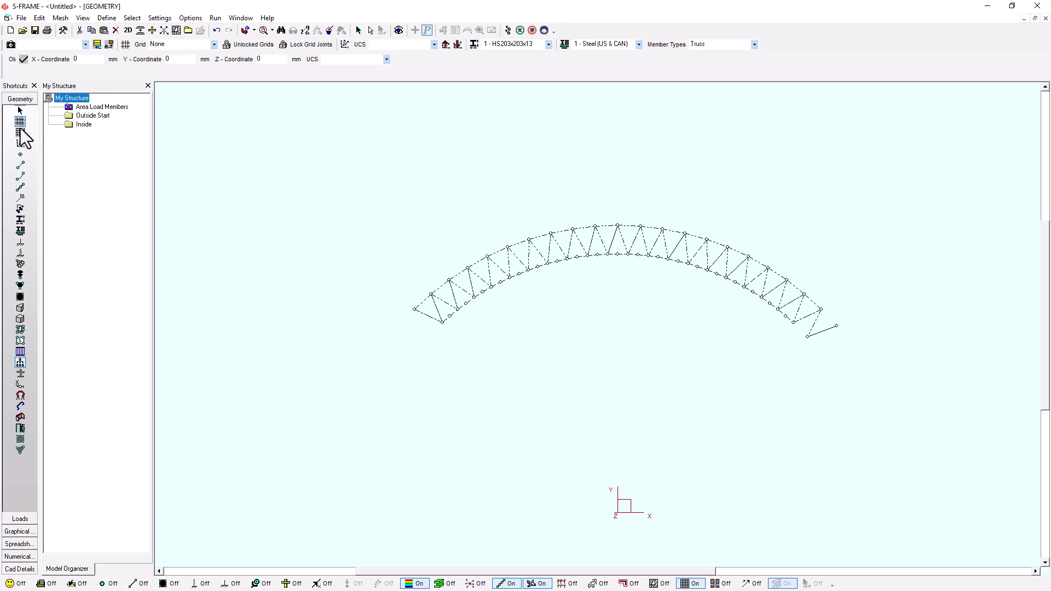
{"action": "left_click", "coordinate": [79, 101]}
{"action": "scroll", "coordinate": [851, 347], "scroll_direction": "up", "scroll_amount": 1}
{"action": "middle_click_drag", "start_coordinate": [849, 347], "coordinate": [540, 298]}
{"action": "scroll", "coordinate": [640, 307], "scroll_direction": "up", "scroll_amount": 1}
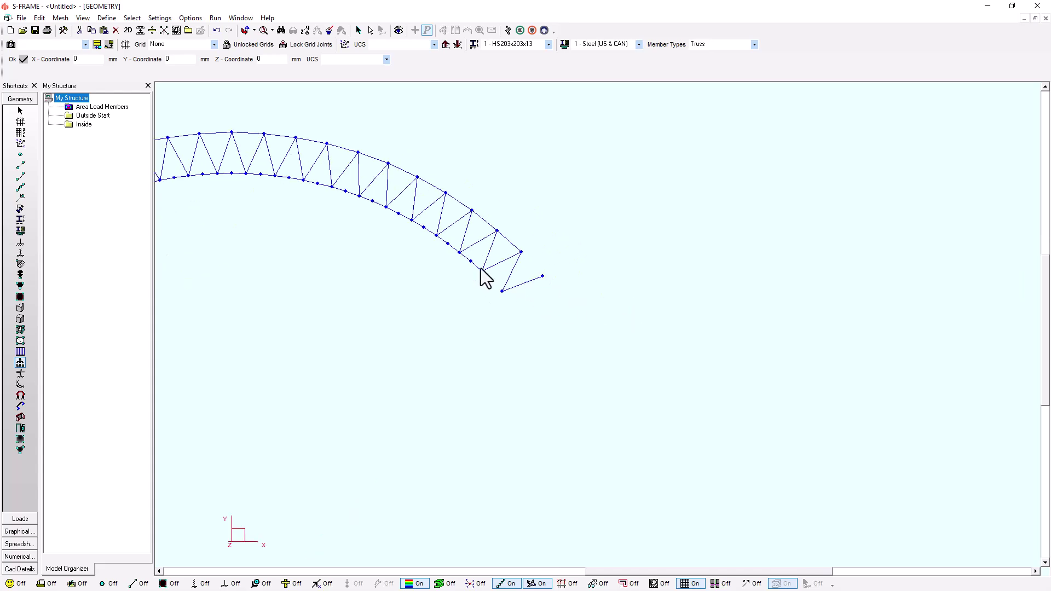
Step: Delete the surplus bracing members and joints that extend past the far end of the arcs
{"action": "left_click", "coordinate": [20, 166]}
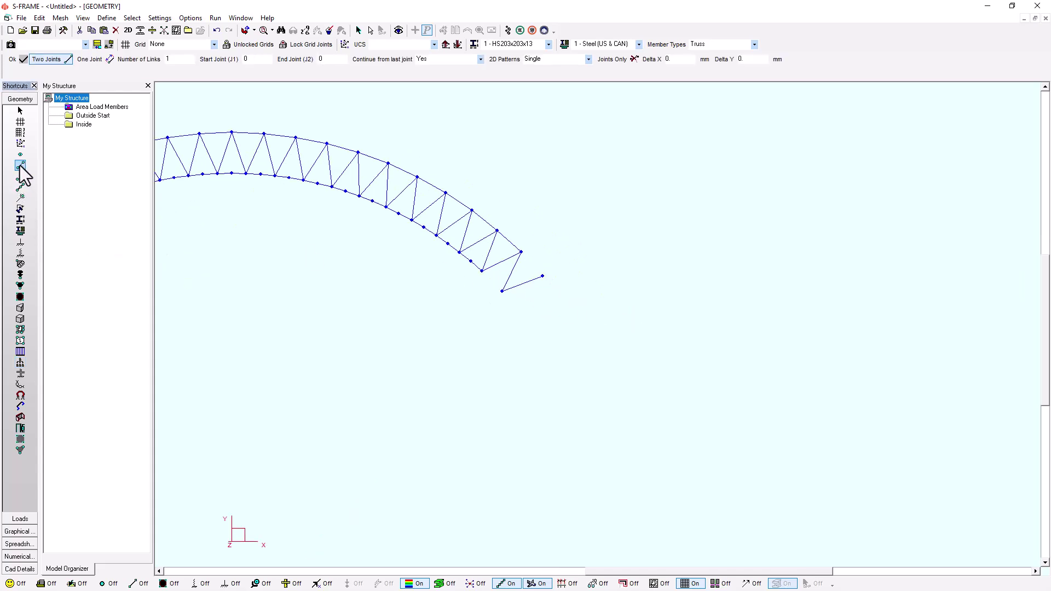
{"action": "left_click_drag", "start_coordinate": [547, 299], "coordinate": [503, 277], "text": "ctrl"}
{"action": "left_click", "coordinate": [20, 154]}
{"action": "left_click_drag", "start_coordinate": [466, 197], "coordinate": [586, 362]}
{"action": "key", "text": "Delete"}
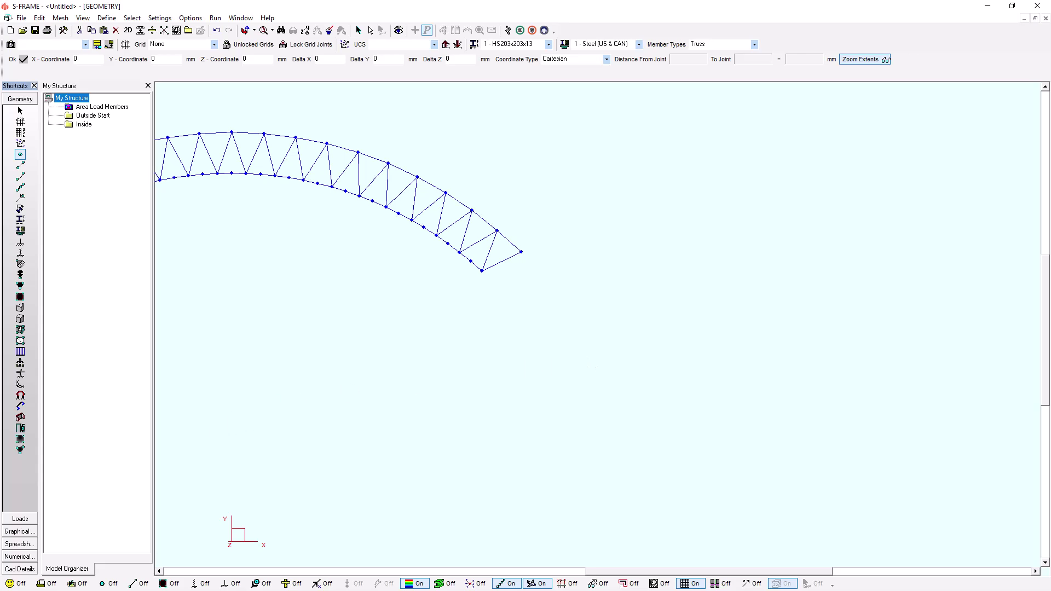
Step: Rotate the whole truss 90 degrees about the X axis
{"action": "key", "text": "ctrl+i"}
{"action": "middle_click_drag", "start_coordinate": [571, 357], "coordinate": [887, 293]}
{"action": "scroll", "coordinate": [446, 293], "scroll_direction": "down", "scroll_amount": 2}
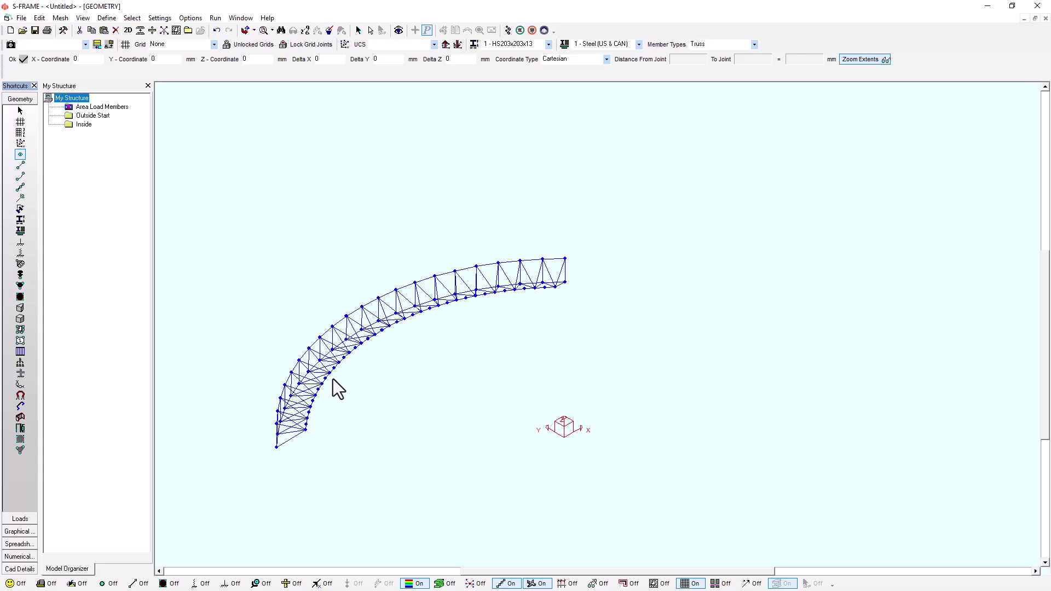
{"action": "left_click", "coordinate": [40, 18]}
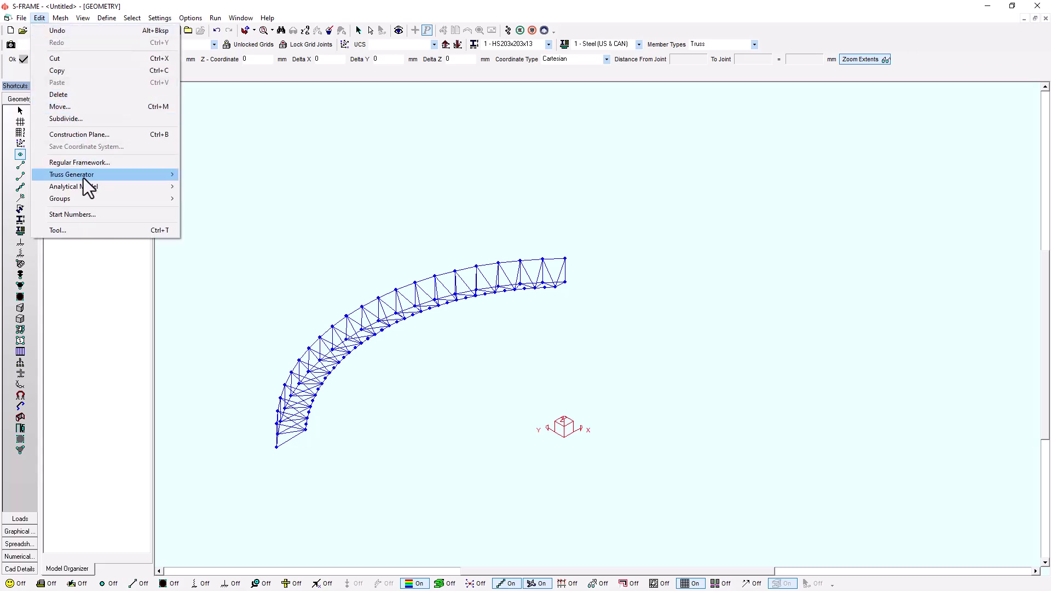
{"action": "left_click", "coordinate": [67, 108]}
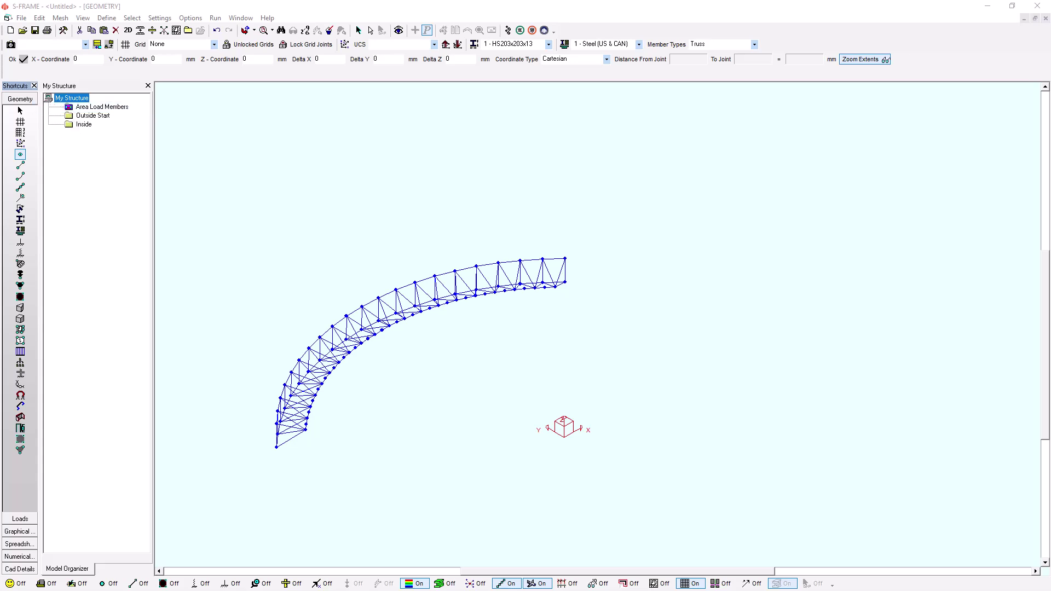
{"action": "left_click", "coordinate": [279, 186]}
{"action": "left_click", "coordinate": [412, 181]}
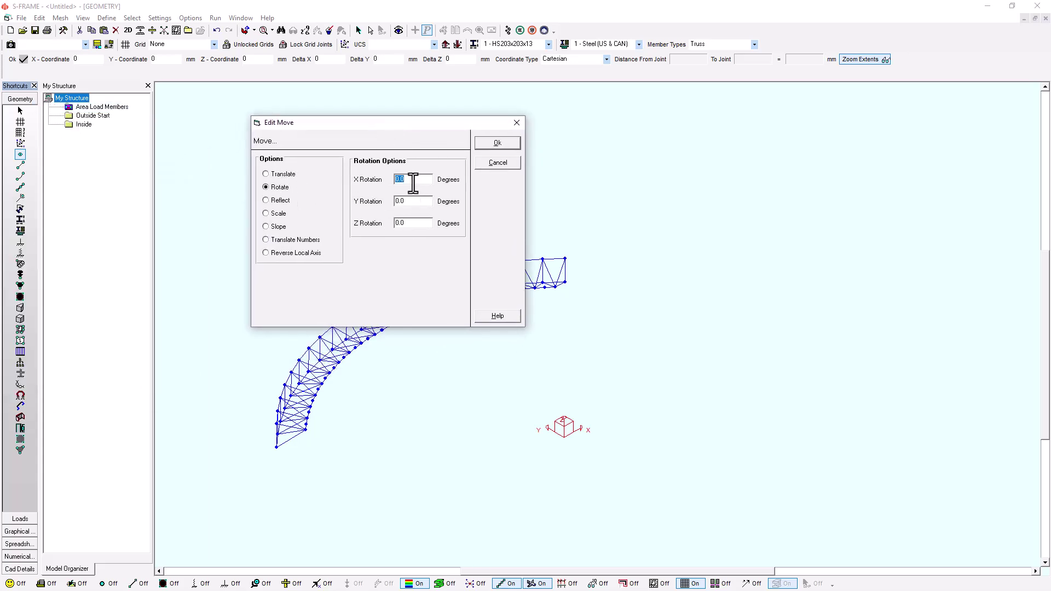
{"action": "type", "text": "90"}
{"action": "key", "text": "Return"}
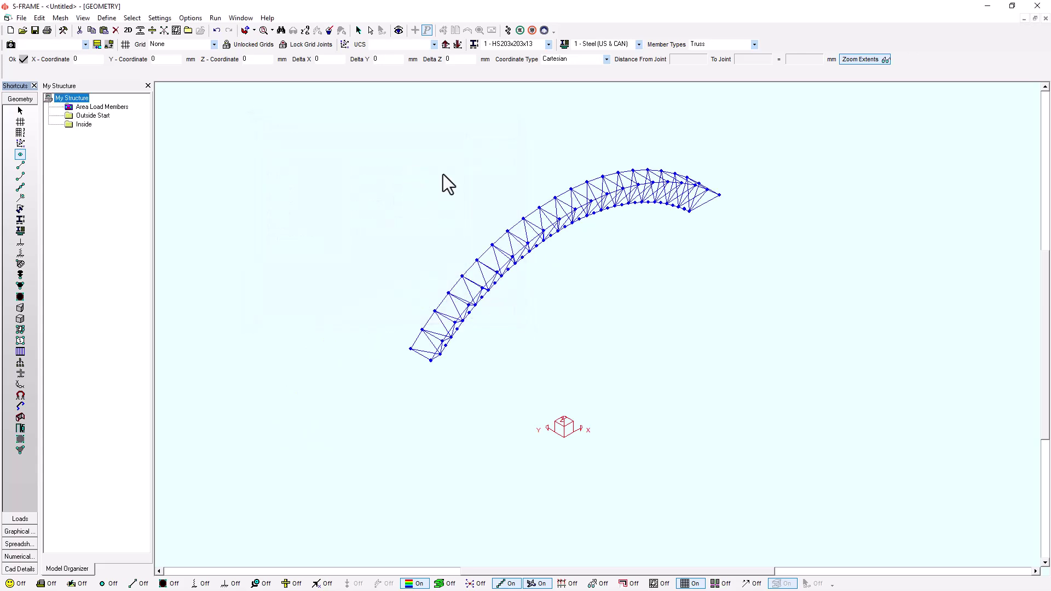
Step: Draw 5000 mm columns in the -Z direction from both end joints of the inner arc
{"action": "middle_click_drag", "start_coordinate": [660, 310], "coordinate": [380, 370]}
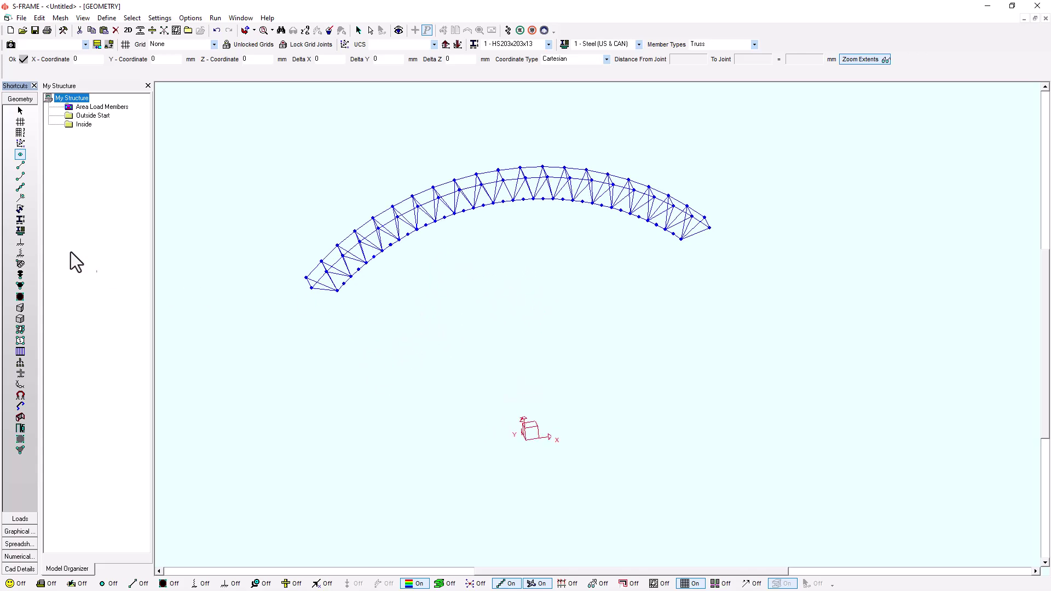
{"action": "left_click", "coordinate": [20, 165]}
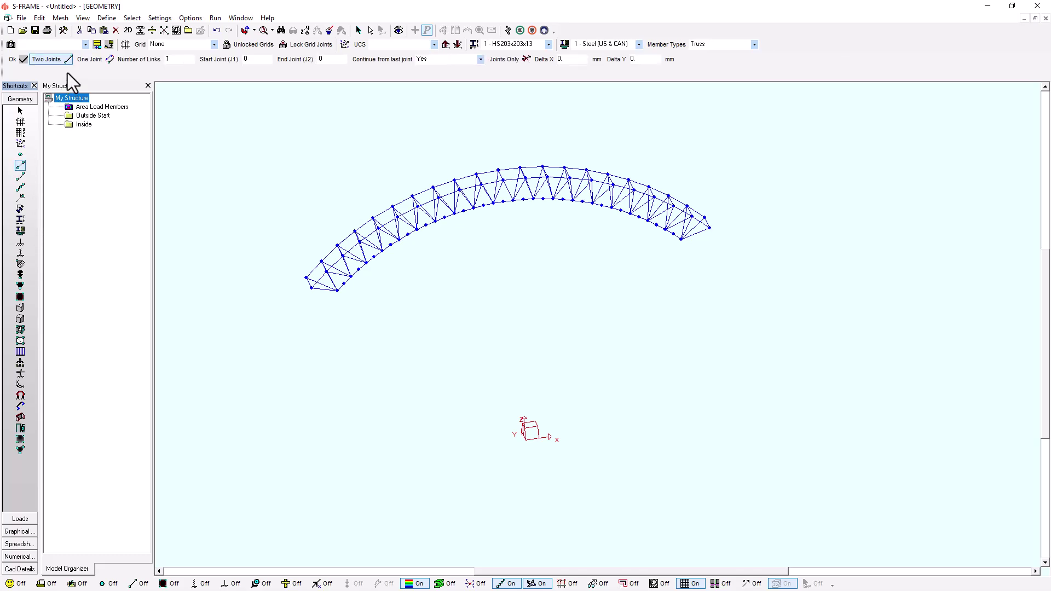
{"action": "left_click", "coordinate": [80, 63]}
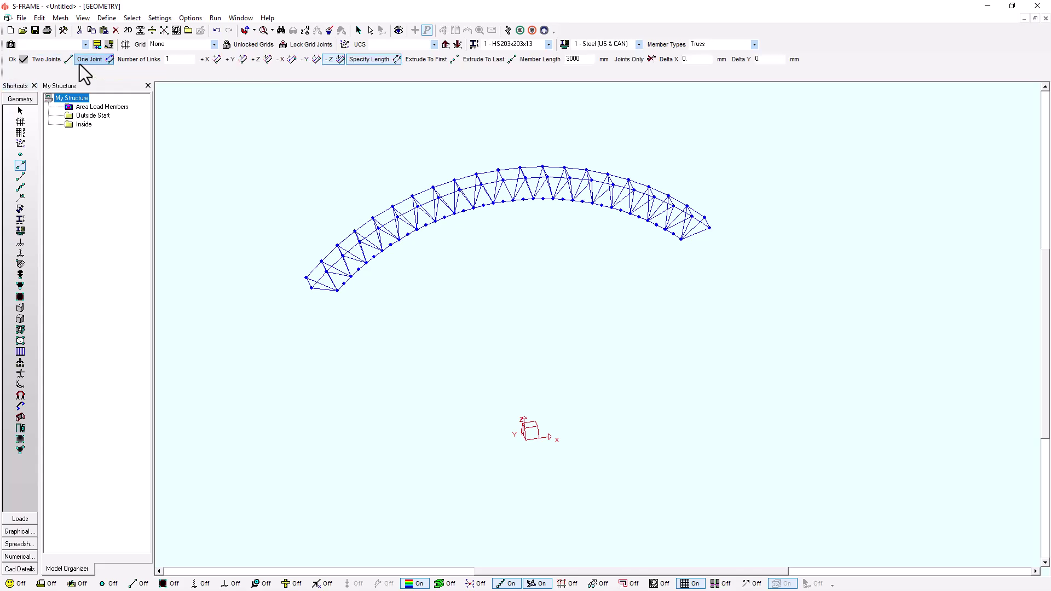
{"action": "left_click", "coordinate": [341, 58]}
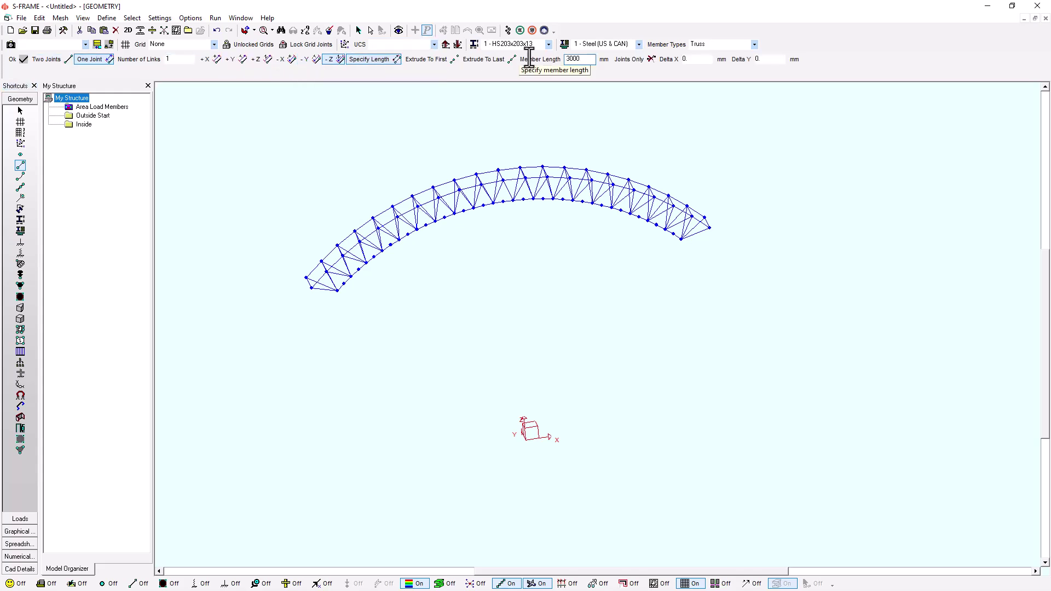
{"action": "double_click", "coordinate": [582, 62]}
{"action": "type", "text": "5000"}
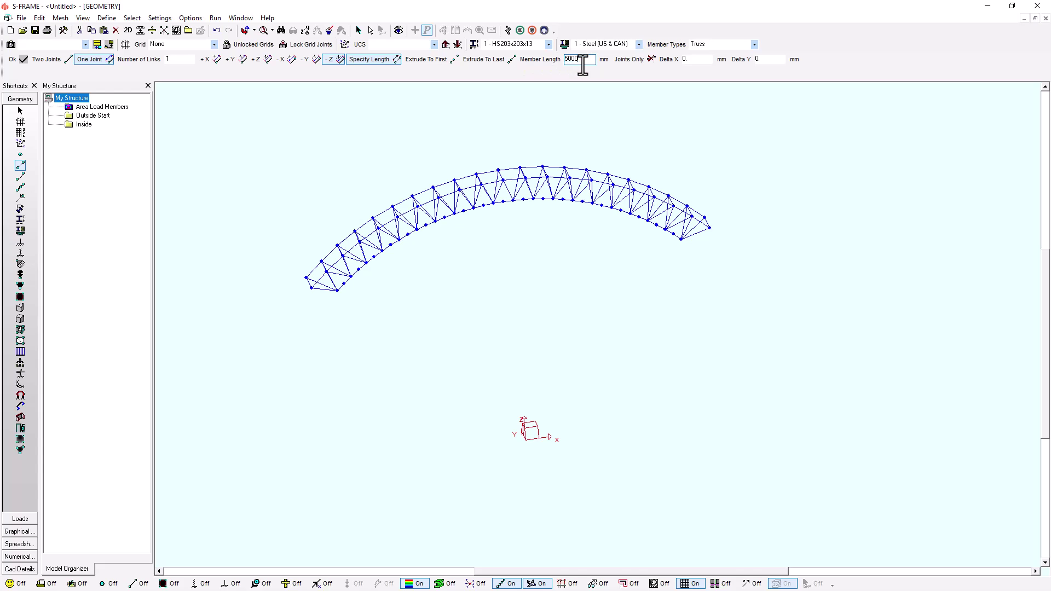
{"action": "left_click", "coordinate": [22, 59]}
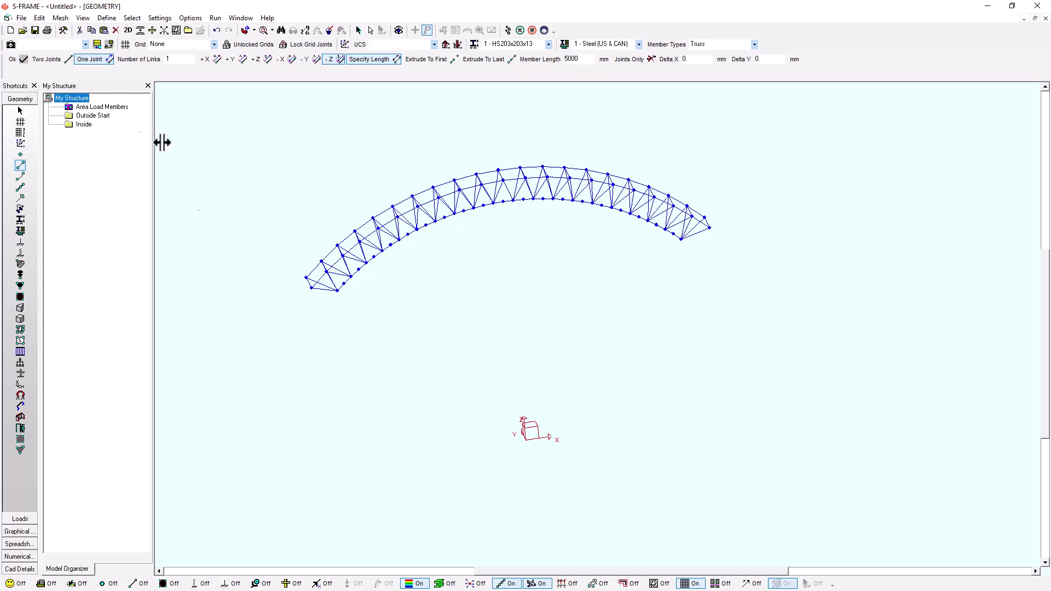
{"action": "left_click", "coordinate": [337, 291]}
{"action": "left_click", "coordinate": [683, 244]}
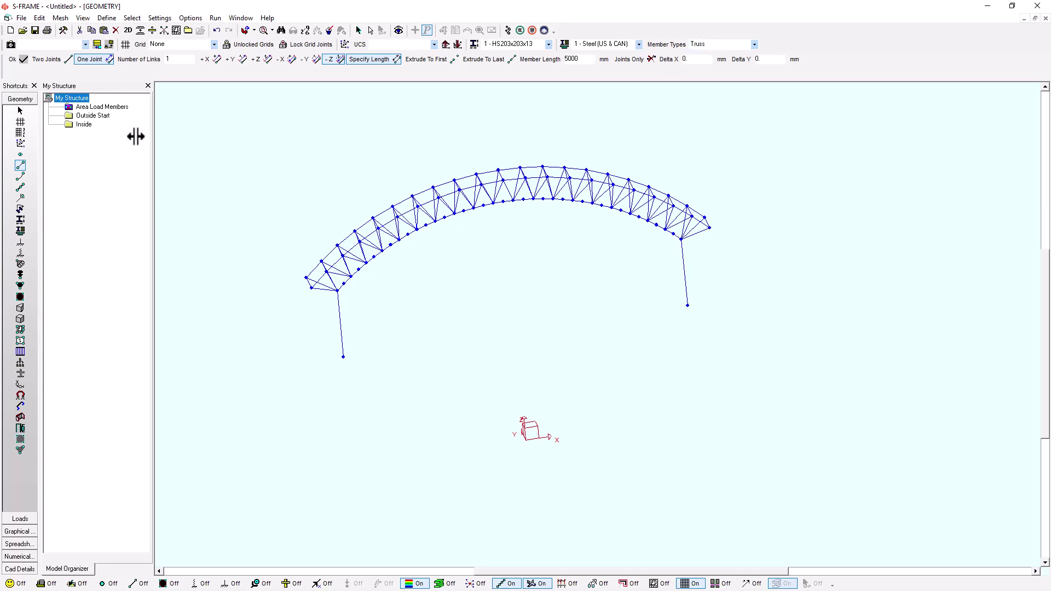
Step: Change the member type of the two columns to Beam
{"action": "left_click", "coordinate": [21, 176]}
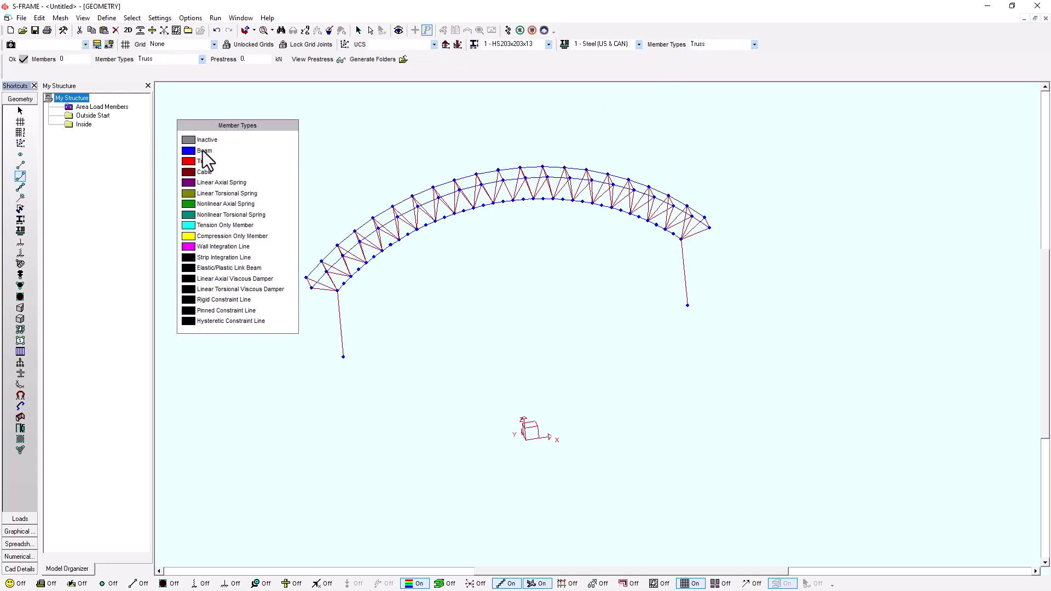
{"action": "left_click", "coordinate": [191, 152]}
{"action": "left_click_drag", "start_coordinate": [727, 317], "coordinate": [684, 292]}
Step: Assign supports fixed in all six directions to the base joints of both columns
{"action": "middle_click_drag", "start_coordinate": [576, 349], "coordinate": [586, 347]}
{"action": "left_click", "coordinate": [23, 243]}
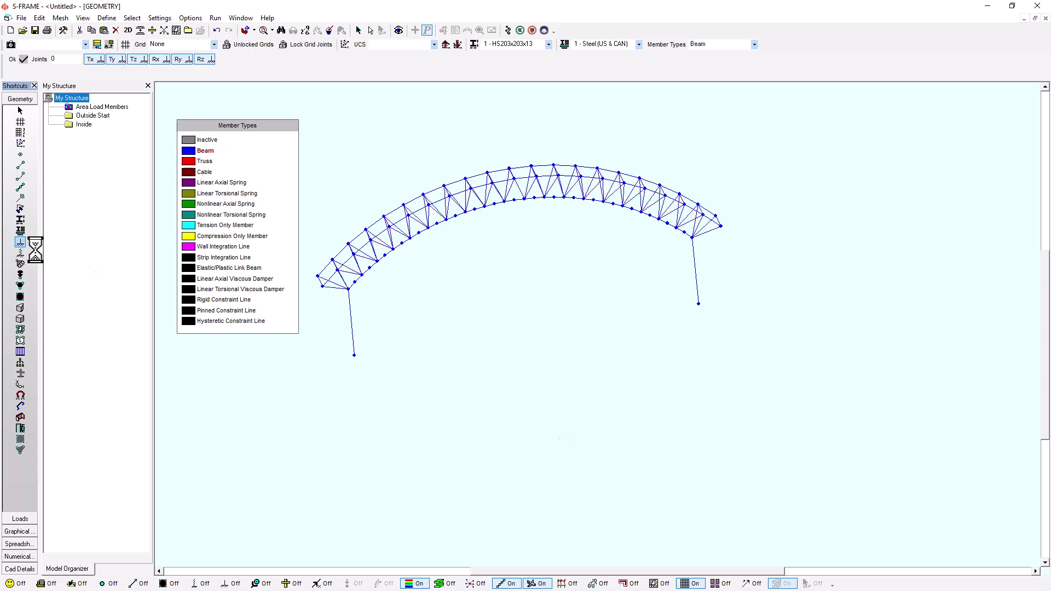
{"action": "left_click", "coordinate": [354, 356]}
{"action": "left_click_drag", "start_coordinate": [642, 291], "coordinate": [755, 331]}
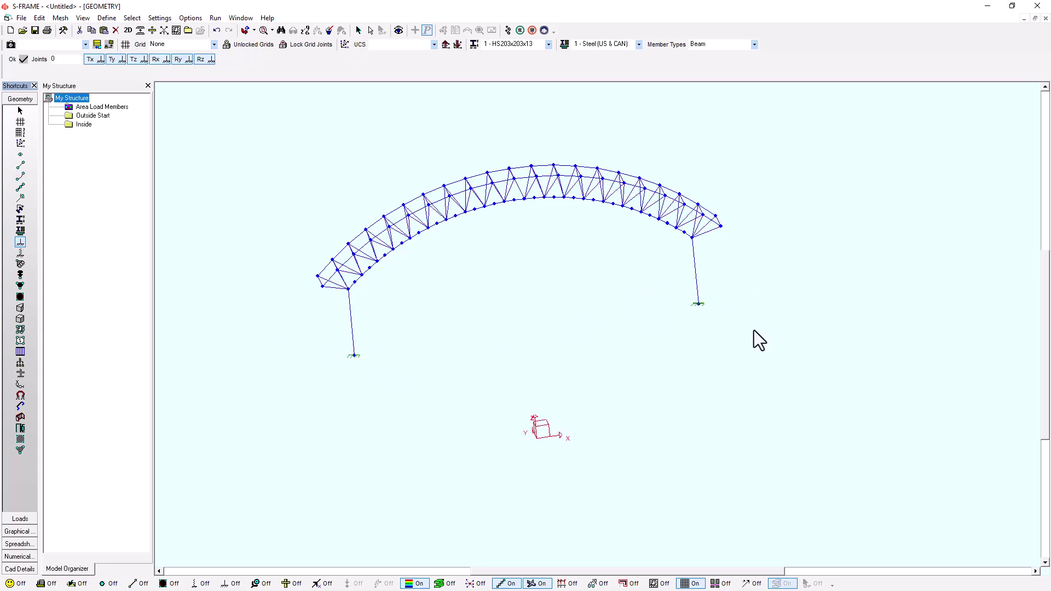
Step: Create load case SWT with a Z gravitational factor of -1 and run a Linear Static analysis
{"action": "left_click", "coordinate": [28, 519]}
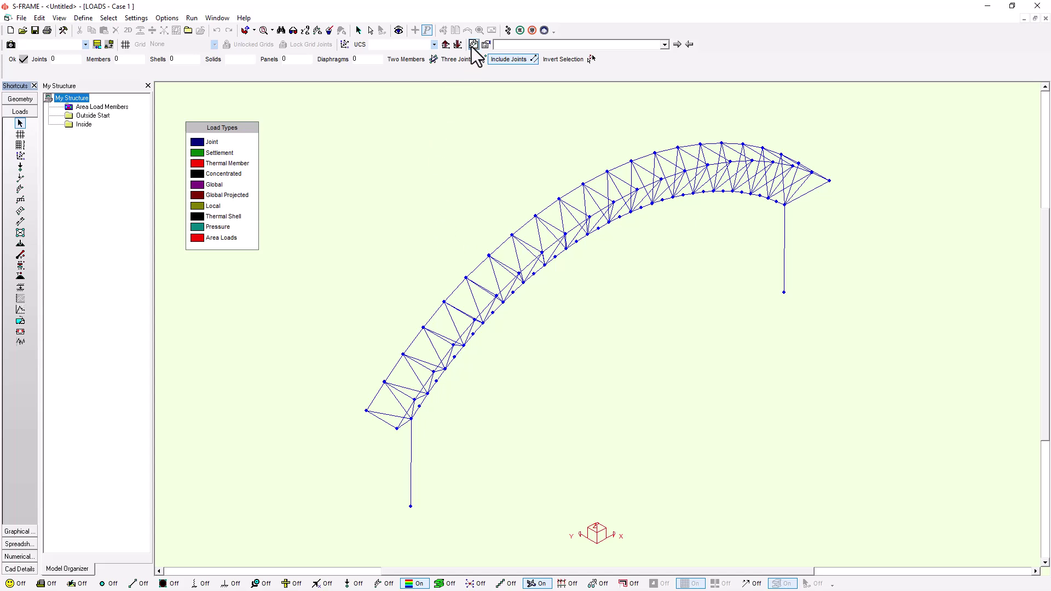
{"action": "left_click", "coordinate": [473, 44]}
{"action": "type", "text": "SWT"}
{"action": "double_click", "coordinate": [527, 290]}
{"action": "type", "text": "-1"}
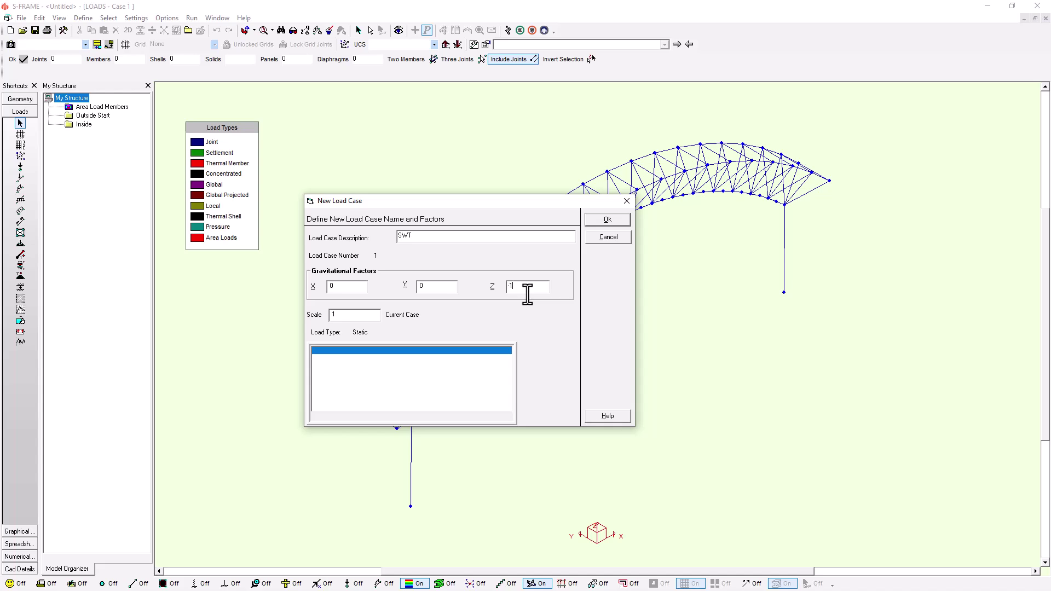
{"action": "left_click", "coordinate": [606, 220]}
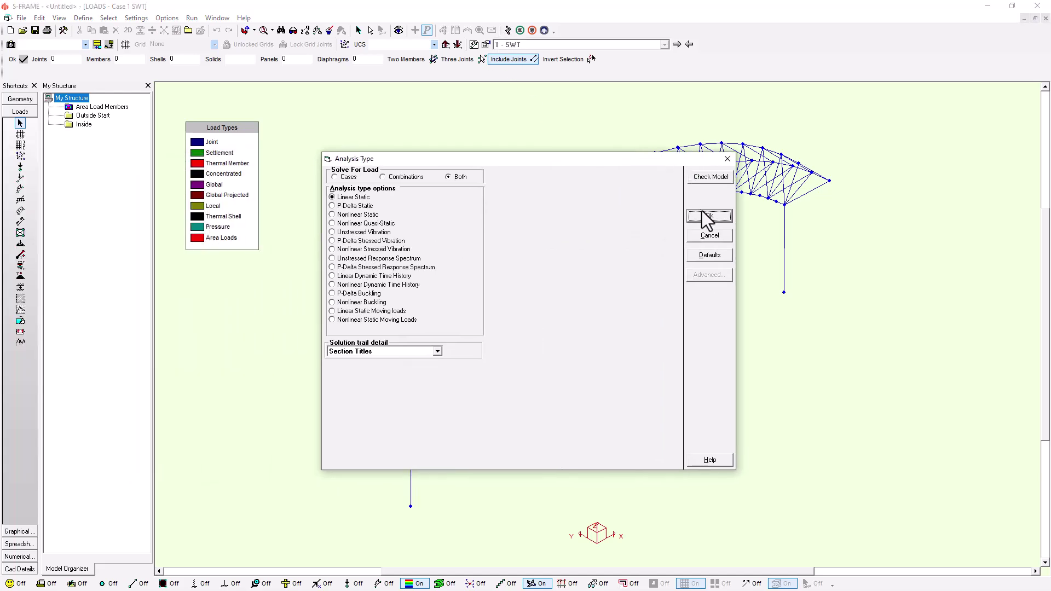
{"action": "left_click", "coordinate": [706, 217]}
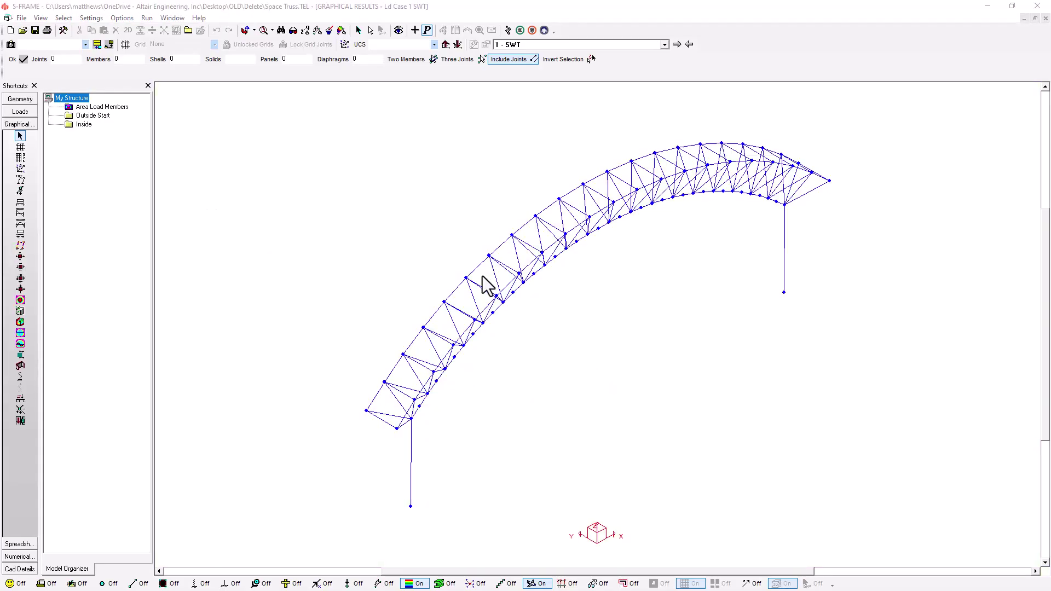
Step: Review the SWT results as deflected shape, FZ support reactions and axial force diagram
{"action": "middle_click_drag", "start_coordinate": [421, 275], "coordinate": [312, 282]}
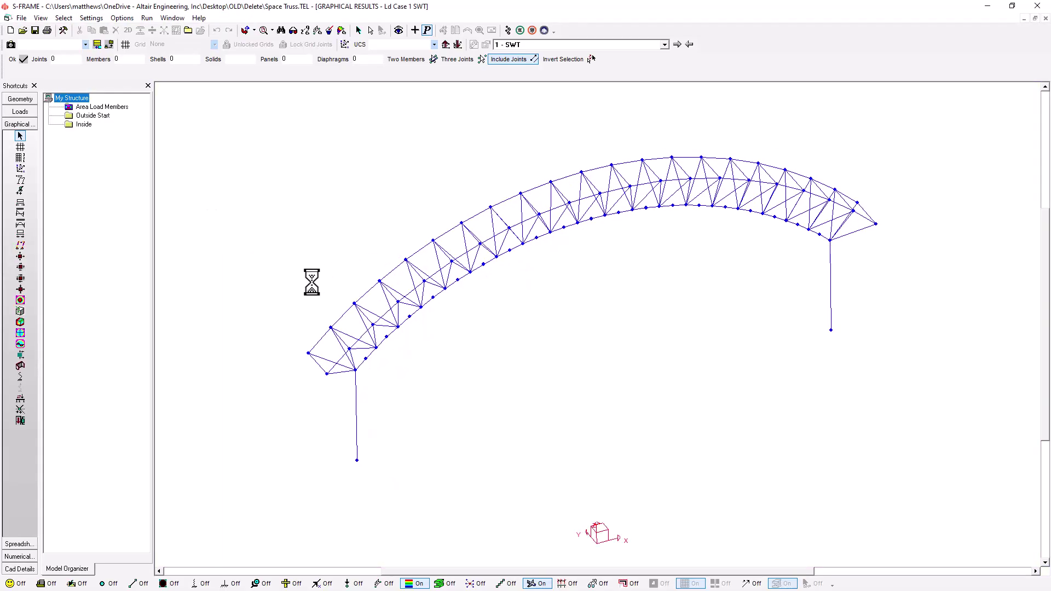
{"action": "left_click", "coordinate": [20, 180]}
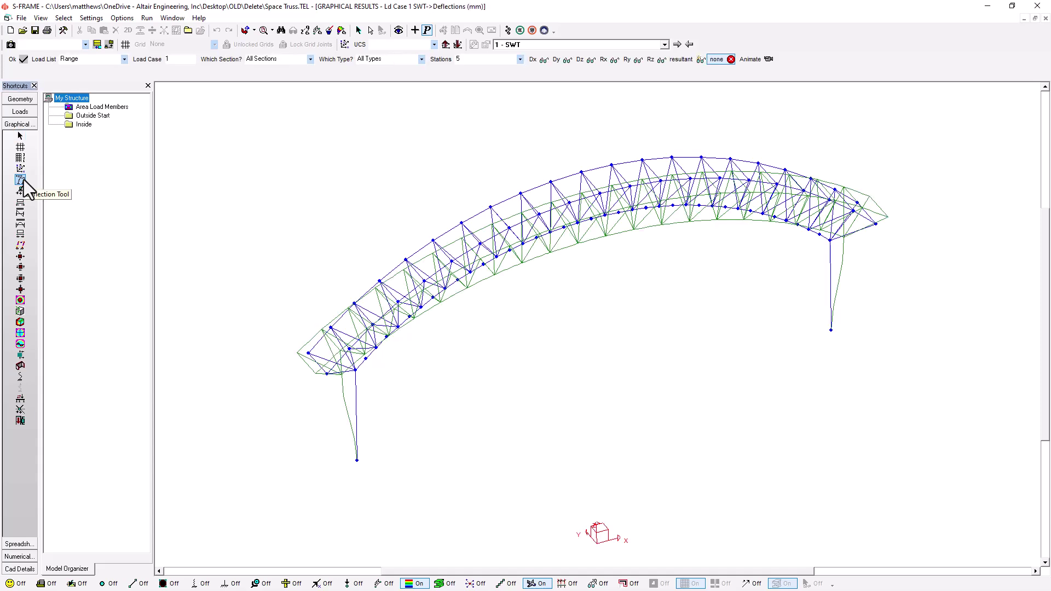
{"action": "left_click", "coordinate": [20, 191]}
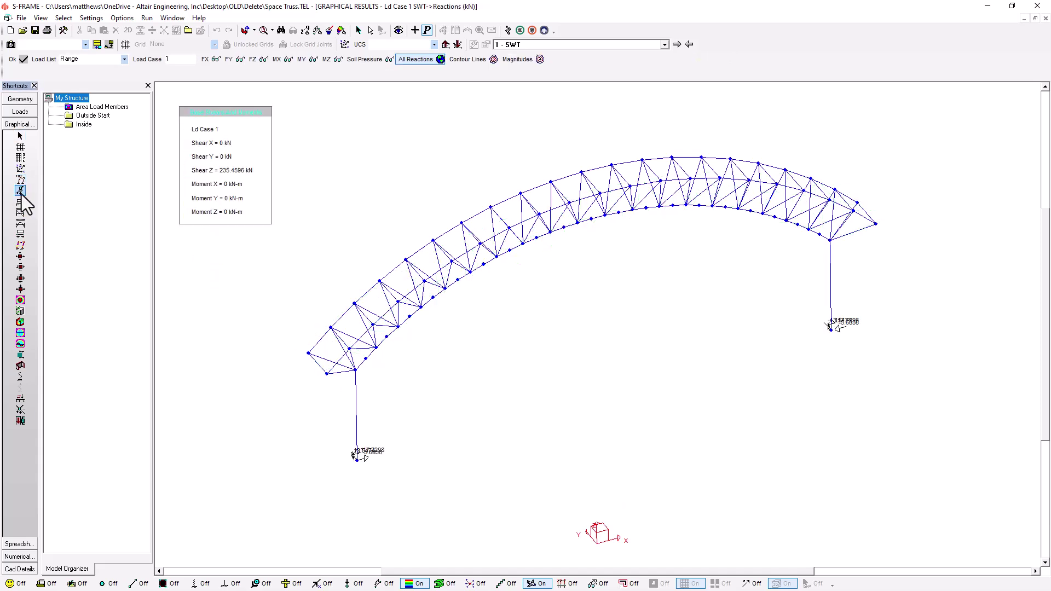
{"action": "left_click", "coordinate": [255, 57]}
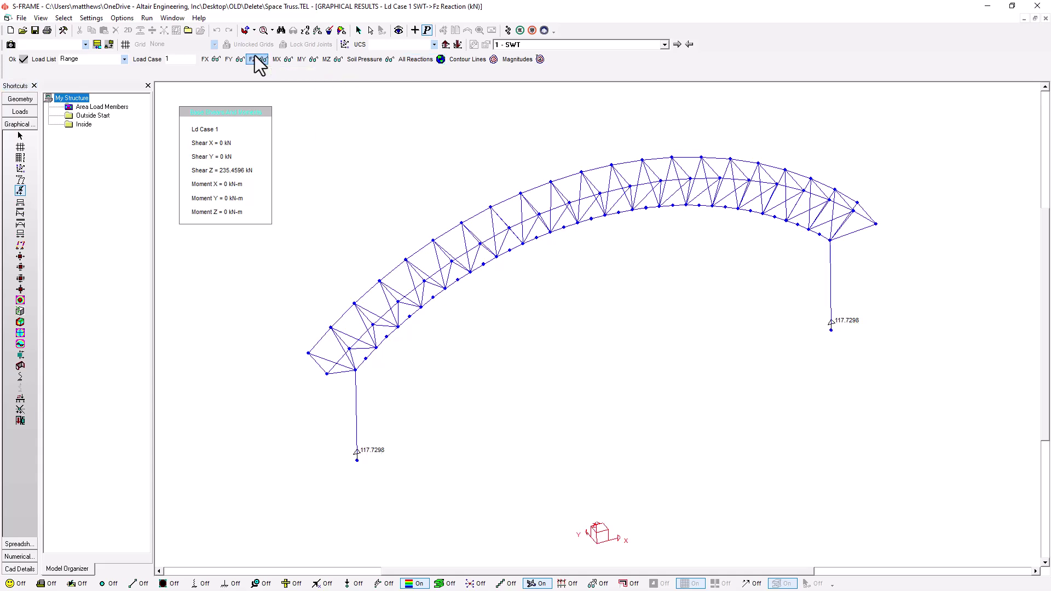
{"action": "left_click", "coordinate": [20, 202]}
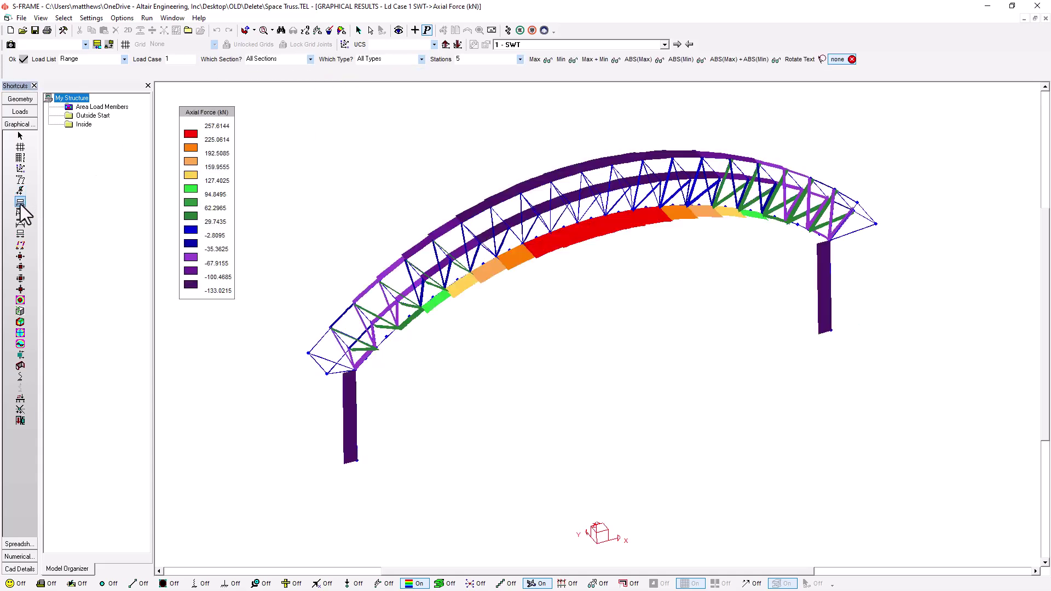